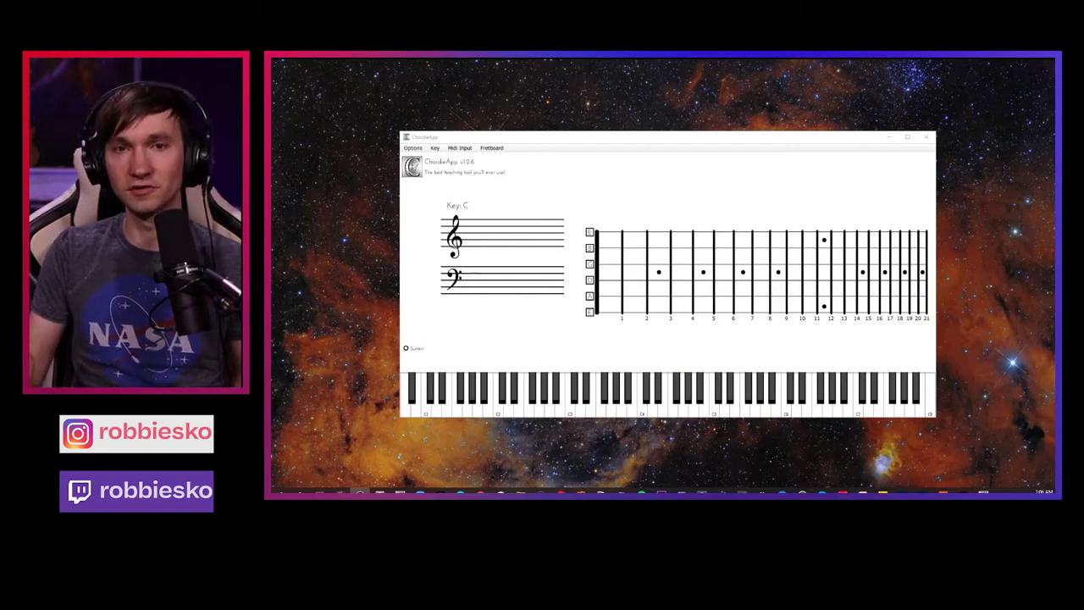
- Switch the chord display from a single window to separate windows for each view
{"action": "left_click", "coordinate": [412, 147]}
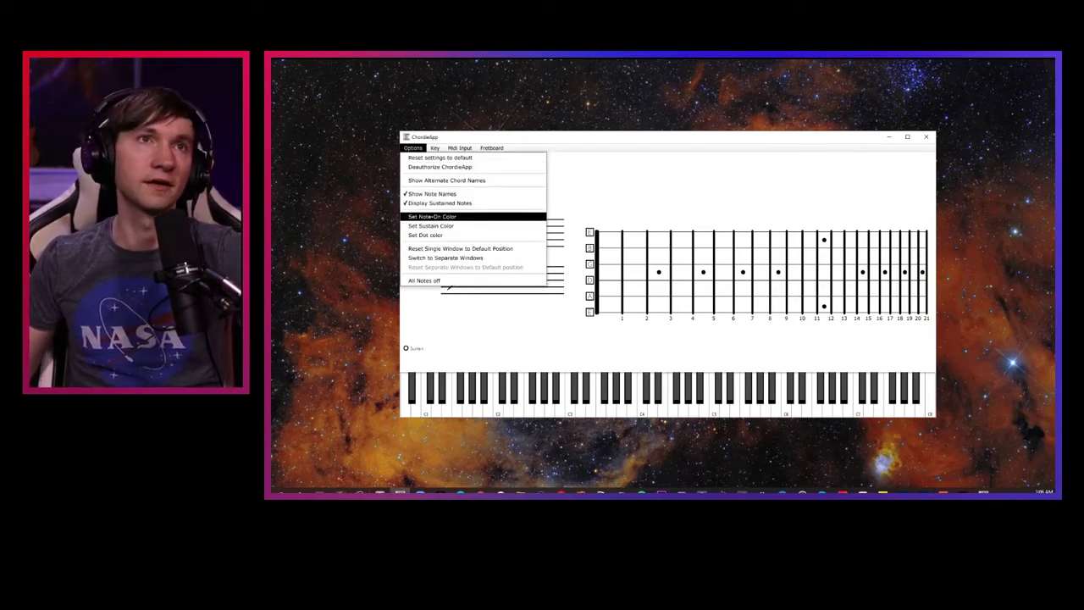
{"action": "left_click", "coordinate": [445, 258]}
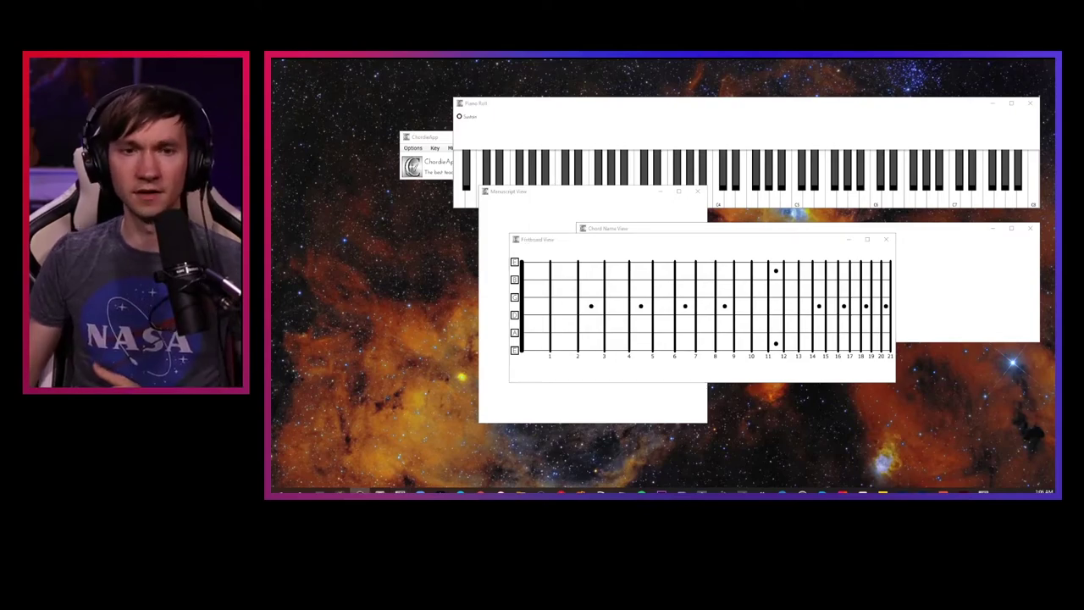
{"action": "left_click_drag", "start_coordinate": [708, 145], "coordinate": [709, 133]}
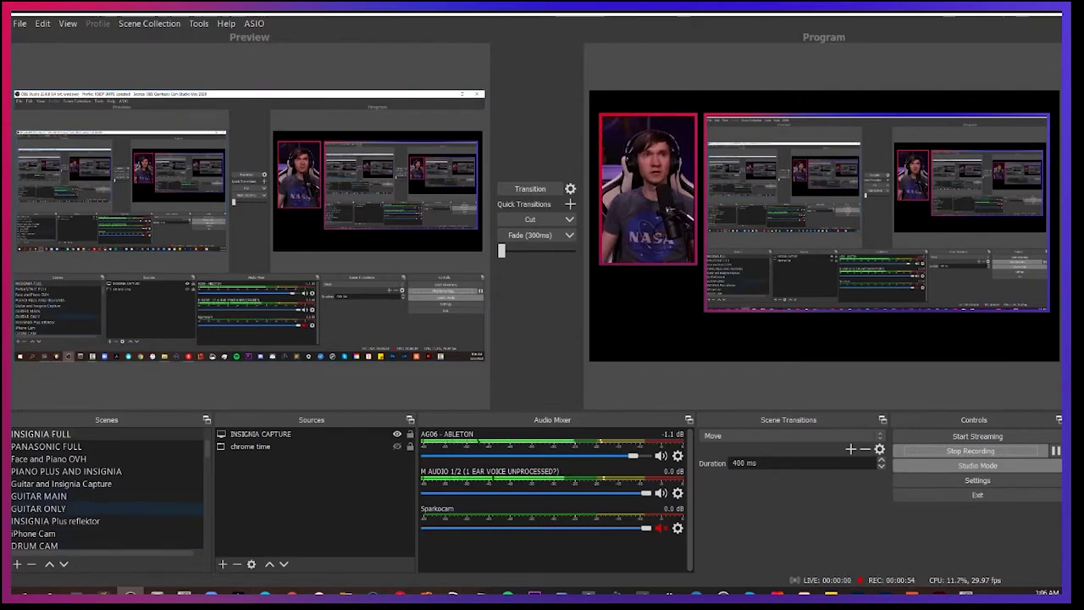
- In the OBS scene Piano Demo Build, add the existing Sparkocam video capture device as a visible source
{"action": "left_click", "coordinate": [45, 533]}
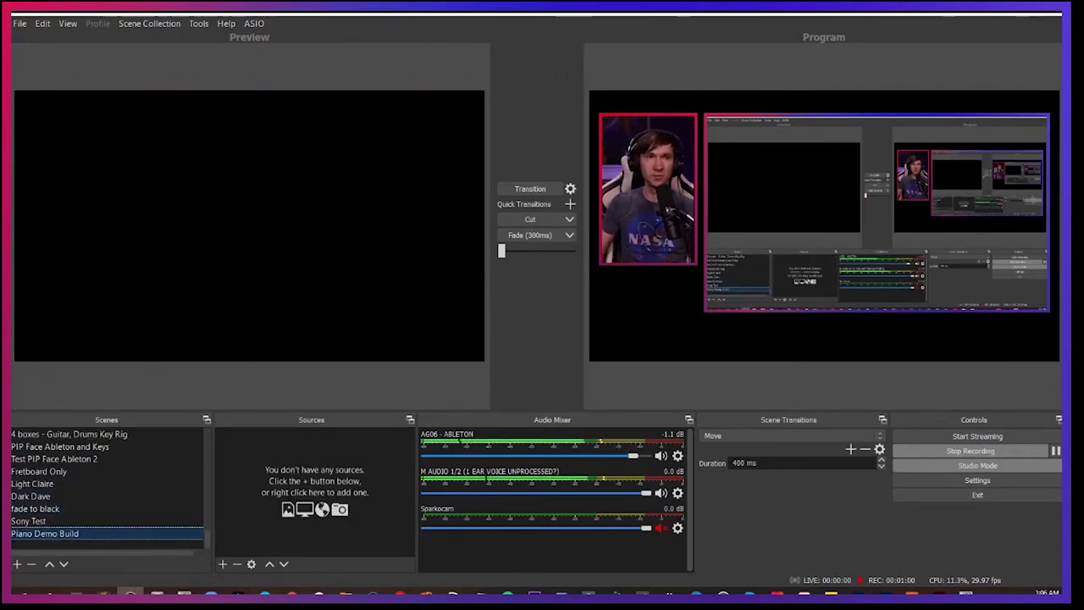
{"action": "left_click", "coordinate": [222, 564]}
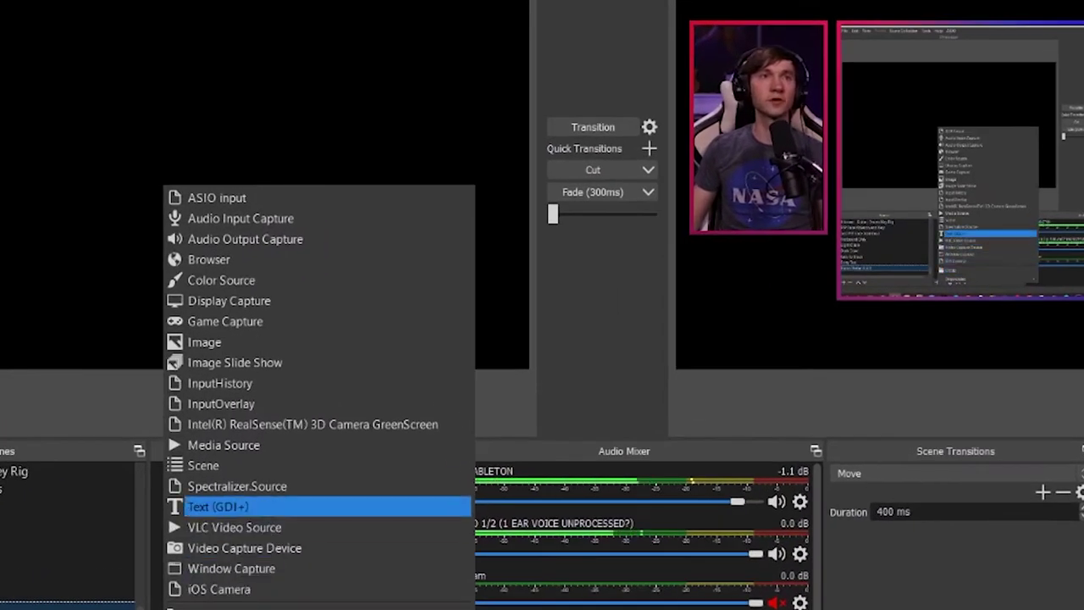
{"action": "left_click", "coordinate": [245, 547]}
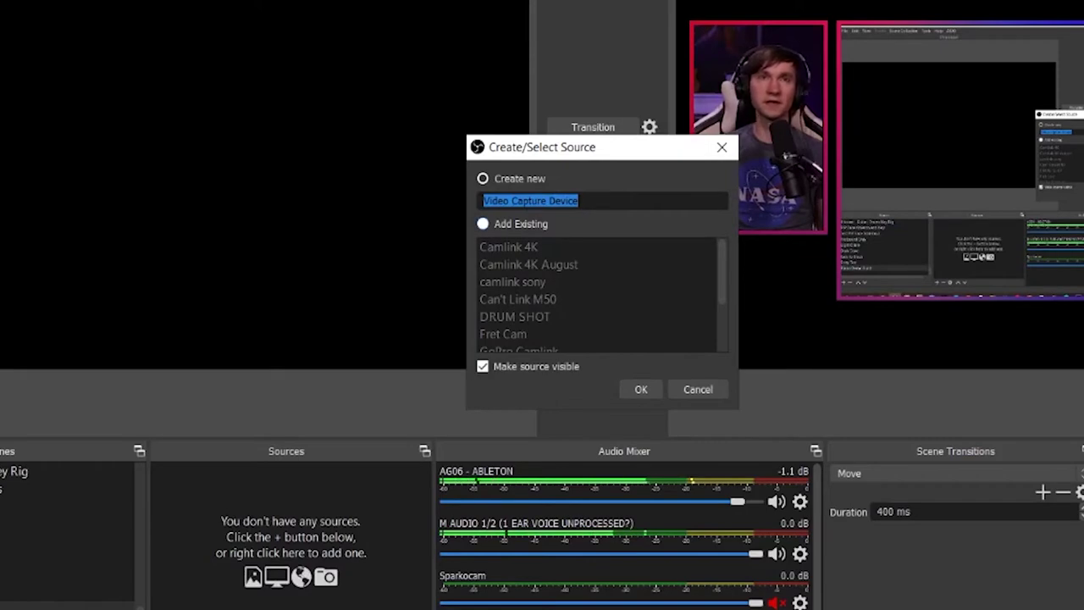
{"action": "left_click", "coordinate": [520, 223]}
{"action": "scroll", "coordinate": [534, 282], "scroll_direction": "down", "scroll_amount": 2}
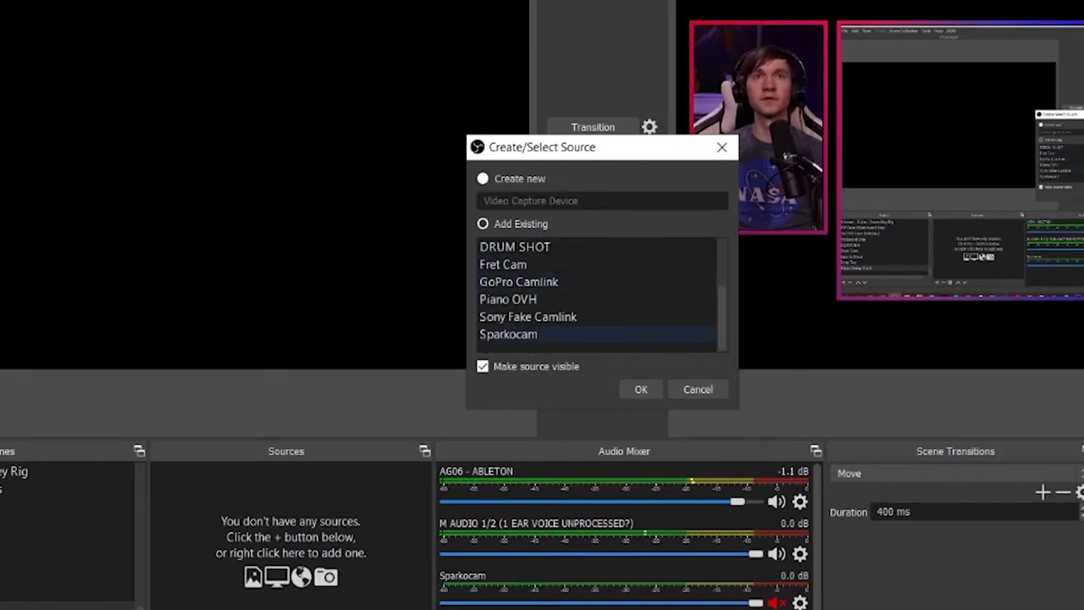
{"action": "left_click", "coordinate": [508, 334]}
{"action": "left_click", "coordinate": [641, 389]}
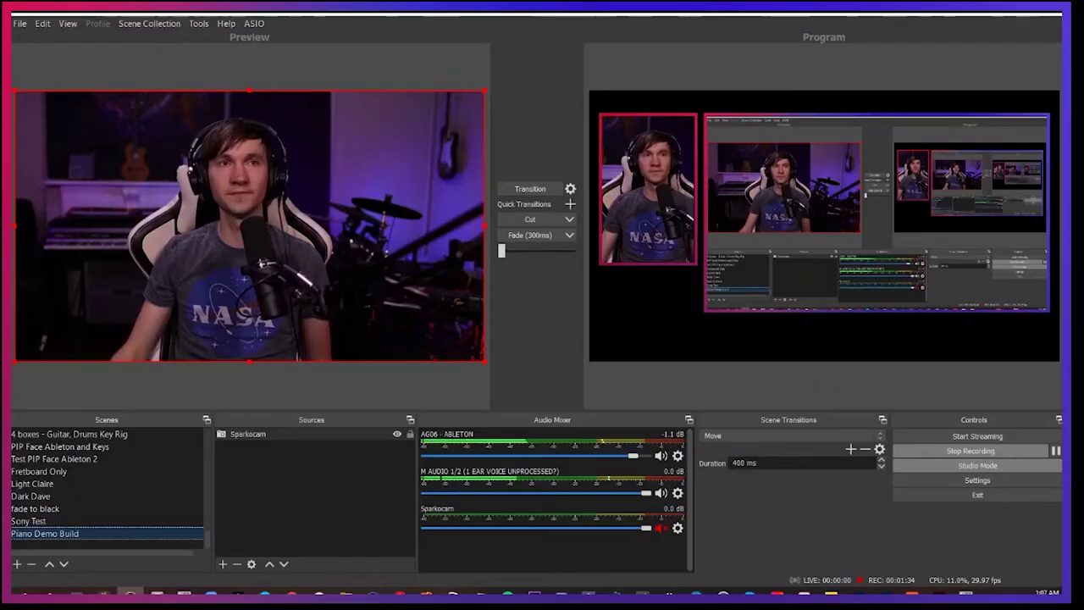
- Add the existing Piano OVH video capture device as a visible source in the Piano Demo Build scene
{"action": "left_click", "coordinate": [223, 563]}
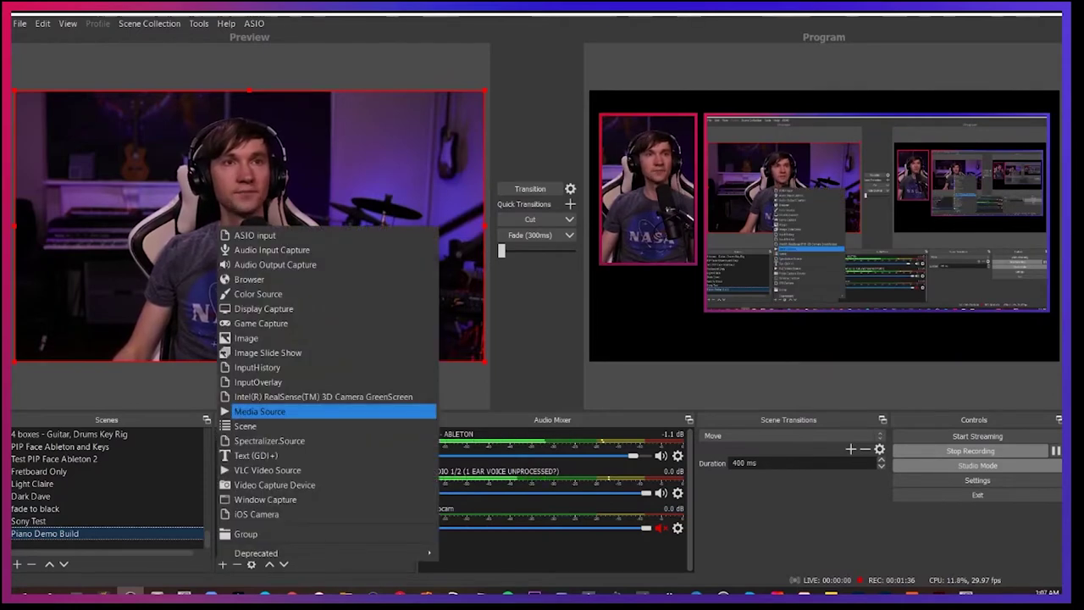
{"action": "left_click", "coordinate": [274, 484]}
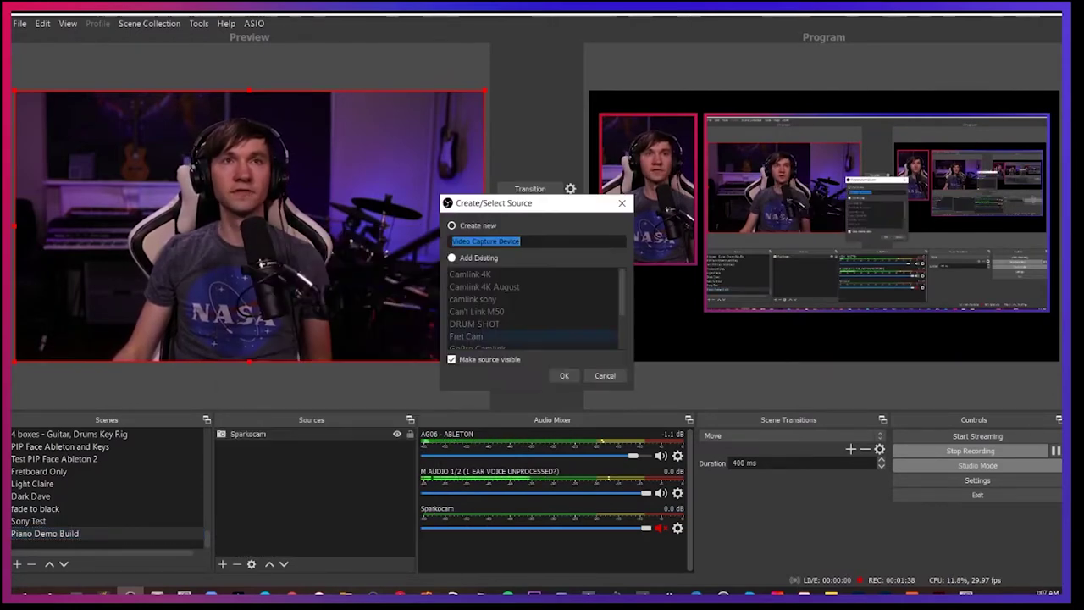
{"action": "left_click", "coordinate": [476, 258]}
{"action": "scroll", "coordinate": [491, 312], "scroll_direction": "down", "scroll_amount": 2}
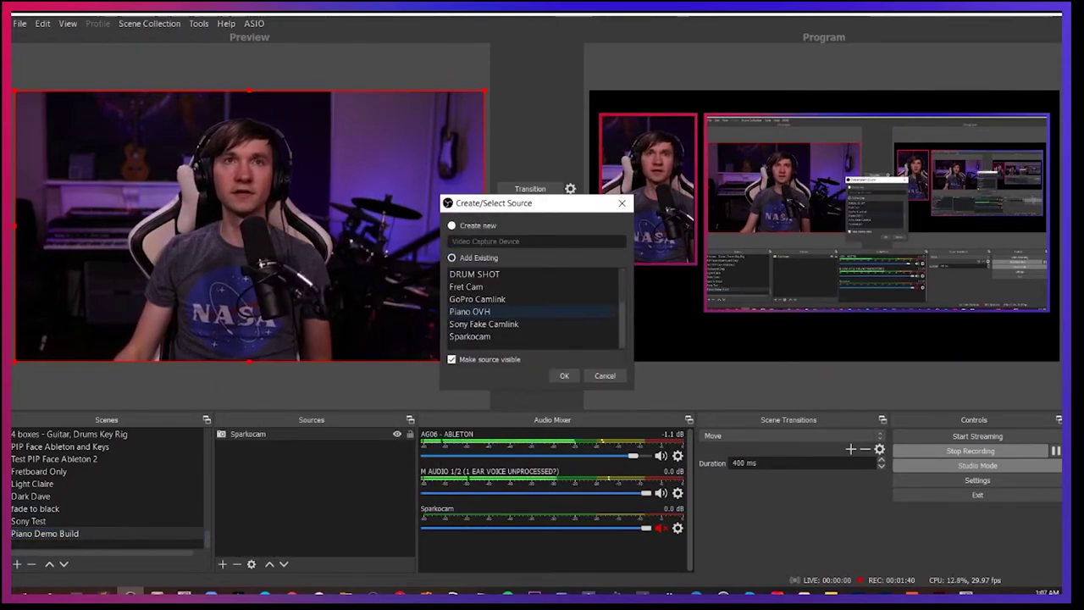
{"action": "scroll", "coordinate": [491, 312], "scroll_direction": "up", "scroll_amount": 2}
{"action": "left_click", "coordinate": [454, 225]}
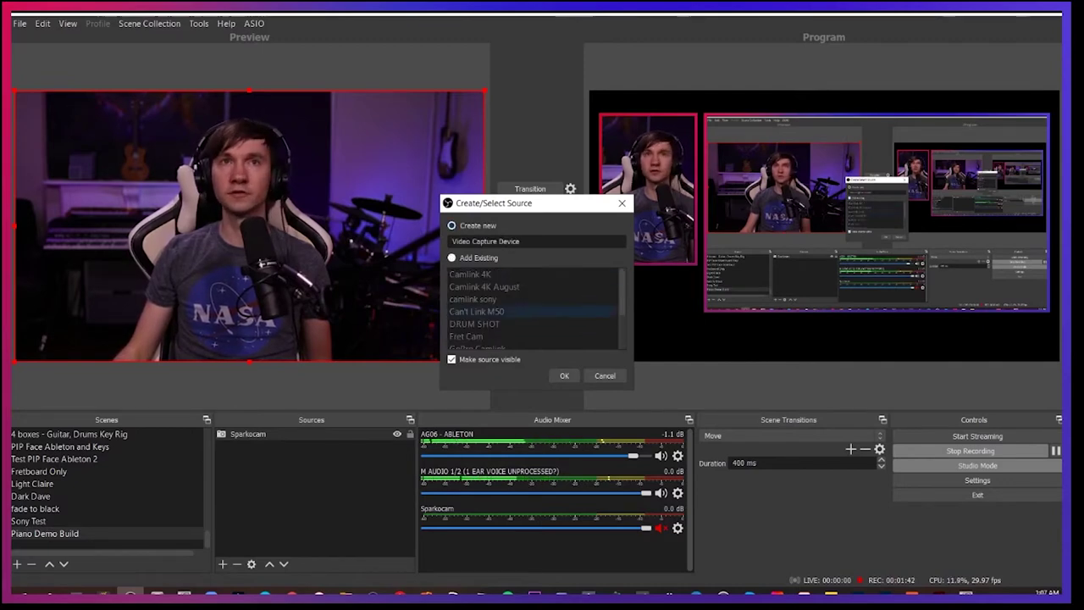
{"action": "left_click", "coordinate": [474, 257]}
{"action": "scroll", "coordinate": [490, 287], "scroll_direction": "down", "scroll_amount": 2}
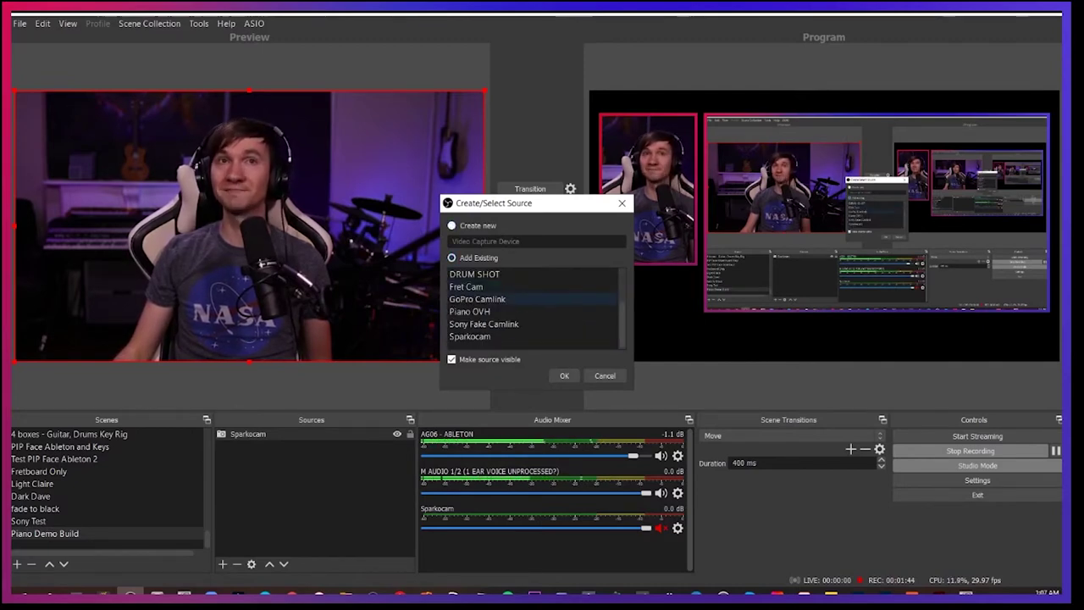
{"action": "scroll", "coordinate": [534, 299], "scroll_direction": "up", "scroll_amount": 2}
{"action": "scroll", "coordinate": [533, 299], "scroll_direction": "down", "scroll_amount": 2}
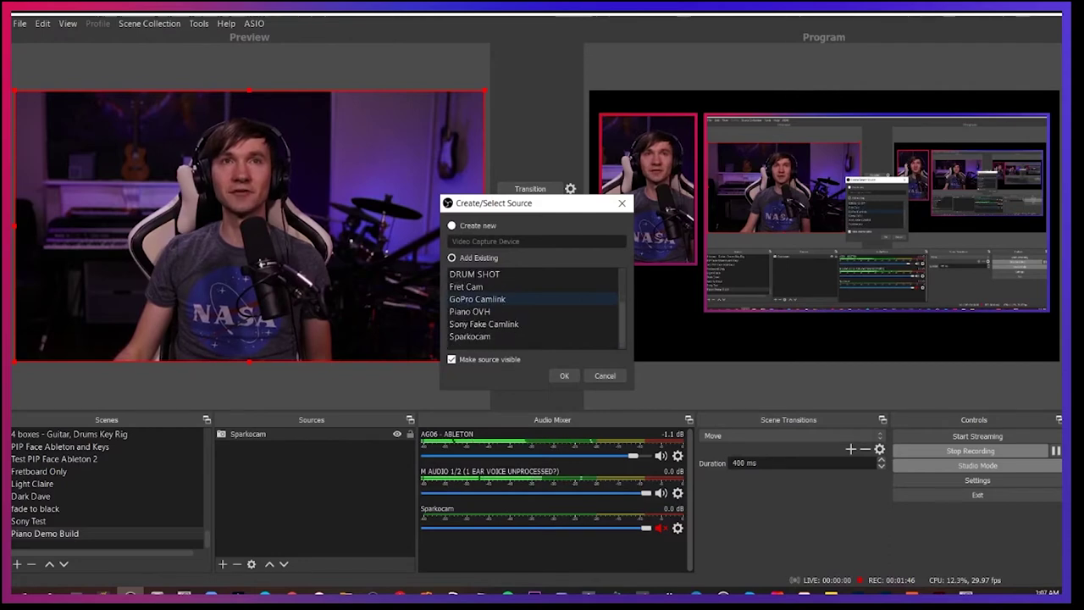
{"action": "left_click", "coordinate": [564, 375]}
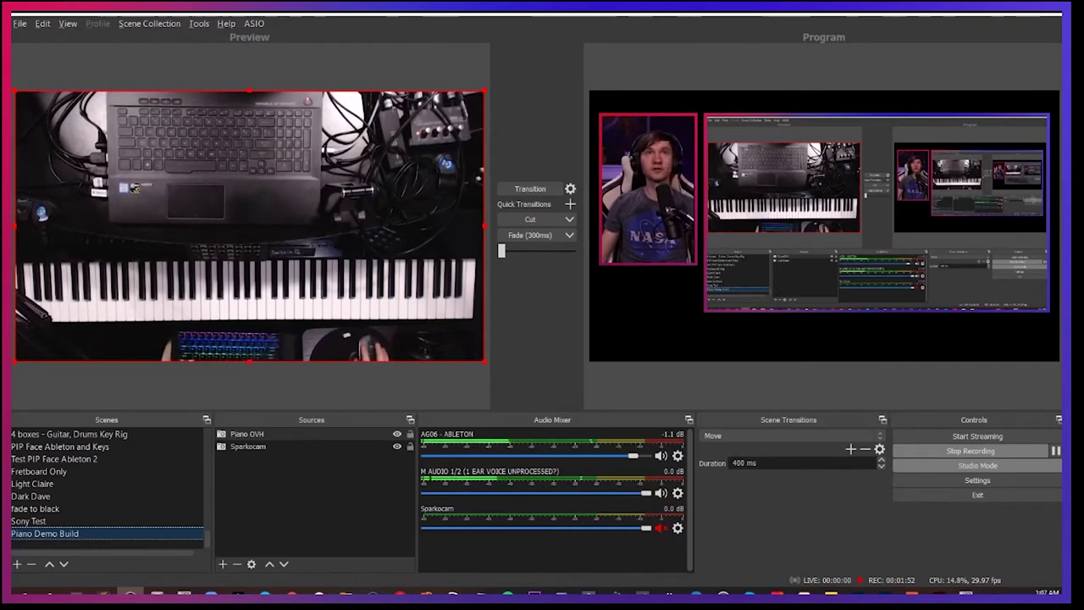
- Crop the top and bottom of the Piano OVH source so only the strip of piano keys remains
{"action": "left_click_drag", "start_coordinate": [485, 91], "coordinate": [477, 221]}
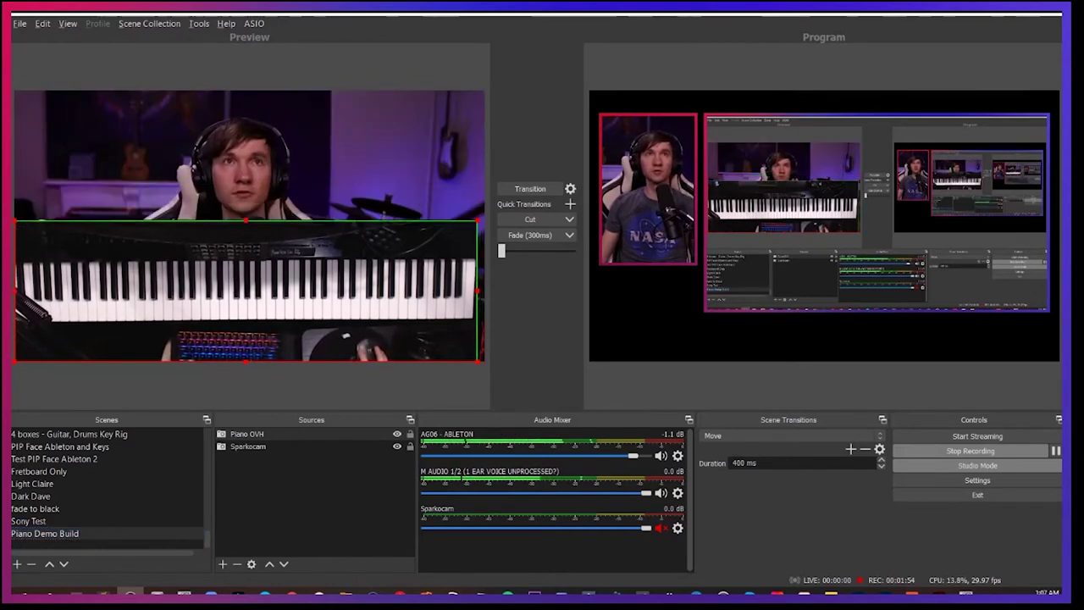
{"action": "left_click_drag", "start_coordinate": [246, 220], "coordinate": [249, 255]}
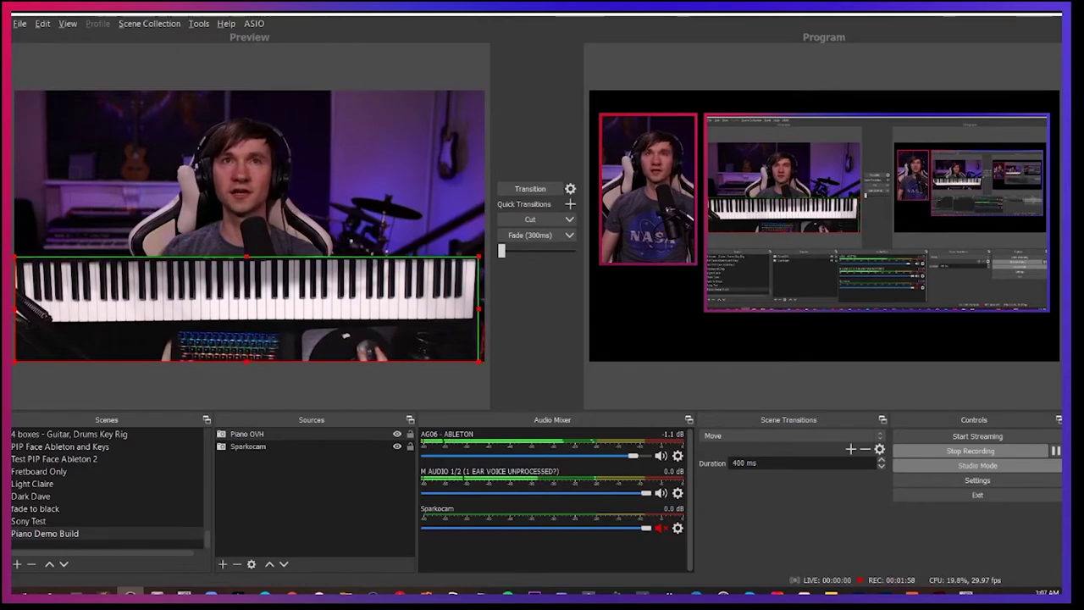
{"action": "left_click_drag", "start_coordinate": [245, 362], "coordinate": [245, 319]}
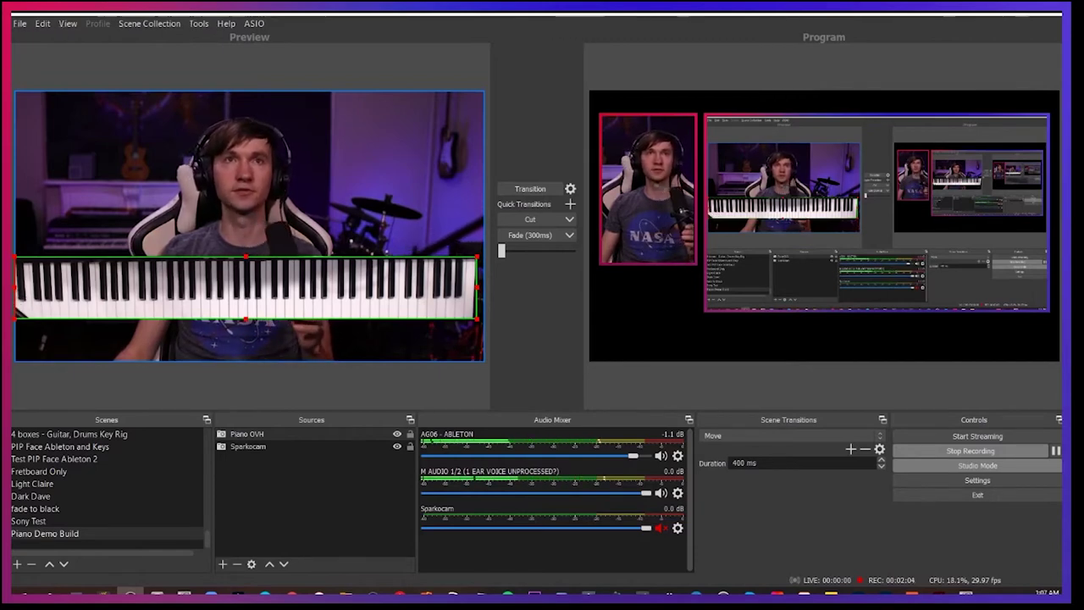
- Scale the cropped Piano OVH strip to the full frame width, align it with the frame's bottom edge and refine its bottom crop
{"action": "left_click_drag", "start_coordinate": [478, 256], "coordinate": [485, 255]}
{"action": "left_click_drag", "start_coordinate": [339, 288], "coordinate": [339, 330]}
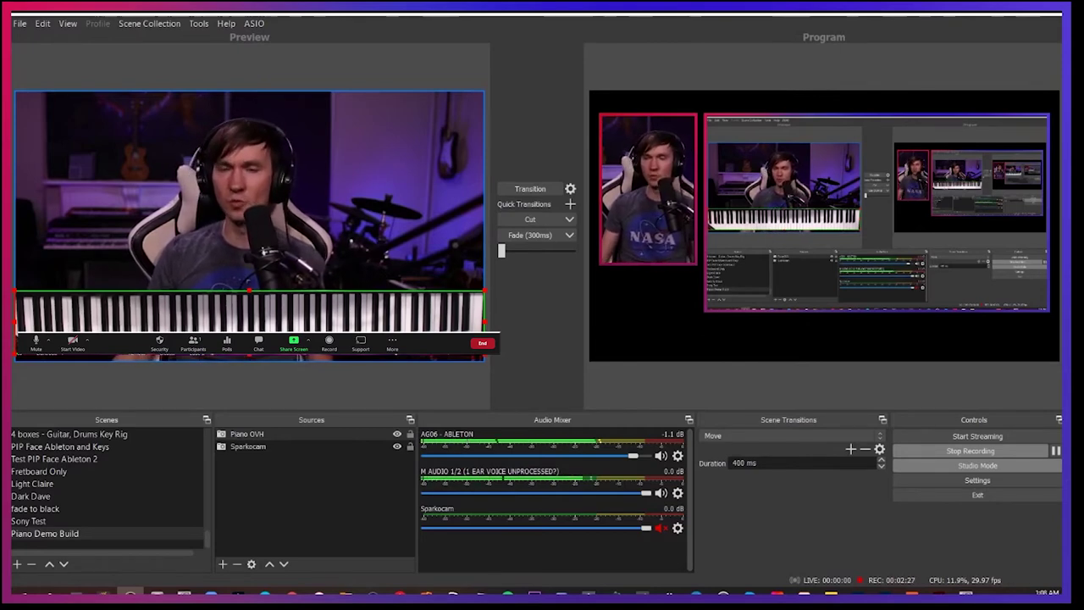
{"action": "left_click_drag", "start_coordinate": [250, 313], "coordinate": [250, 283]}
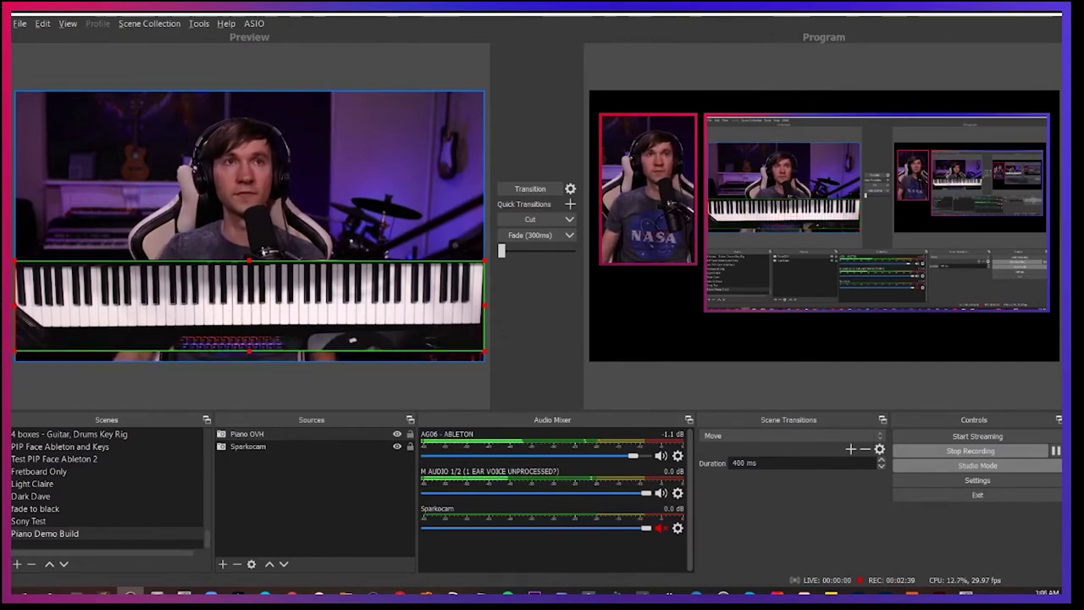
{"action": "mouse_move", "coordinate": [249, 351]}
{"action": "left_mouse_down"}
{"action": "mouse_move", "coordinate": [249, 362]}
{"action": "mouse_move", "coordinate": [249, 307]}
{"action": "mouse_move", "coordinate": [249, 330]}
{"action": "left_mouse_up"}
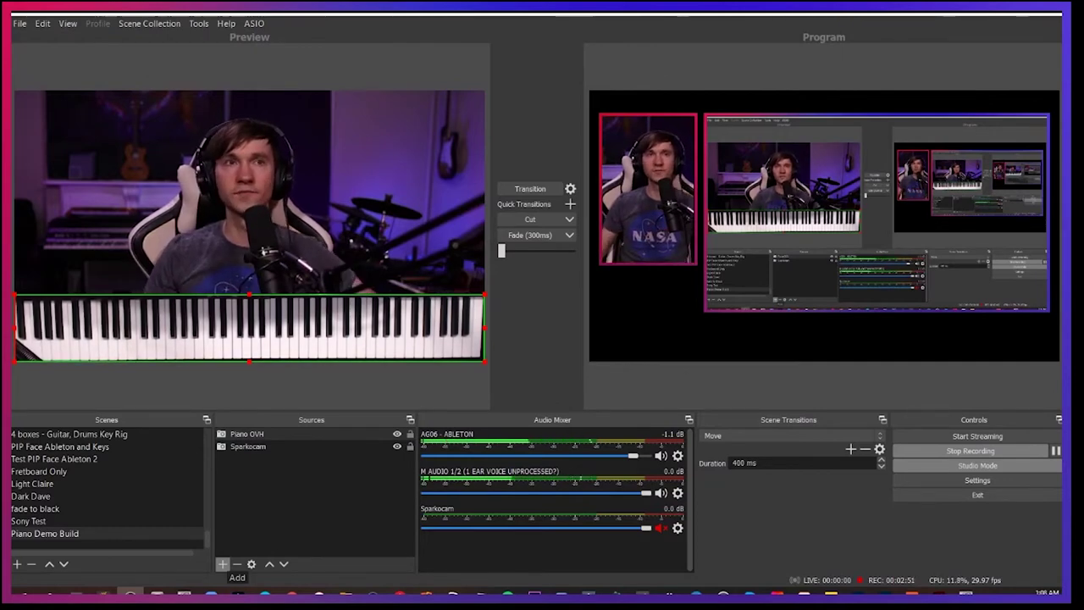
- Add the existing window capture PIANO ROLL NEW Chordie as a visible source in the scene
{"action": "left_click", "coordinate": [222, 563]}
{"action": "mouse_move", "coordinate": [254, 553]}
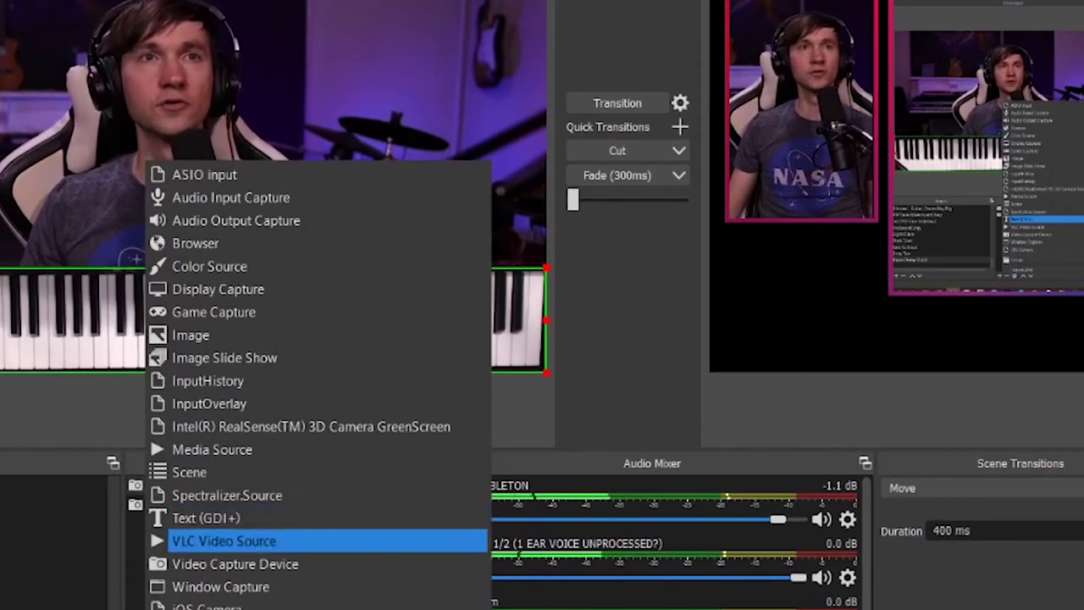
{"action": "left_click", "coordinate": [221, 584]}
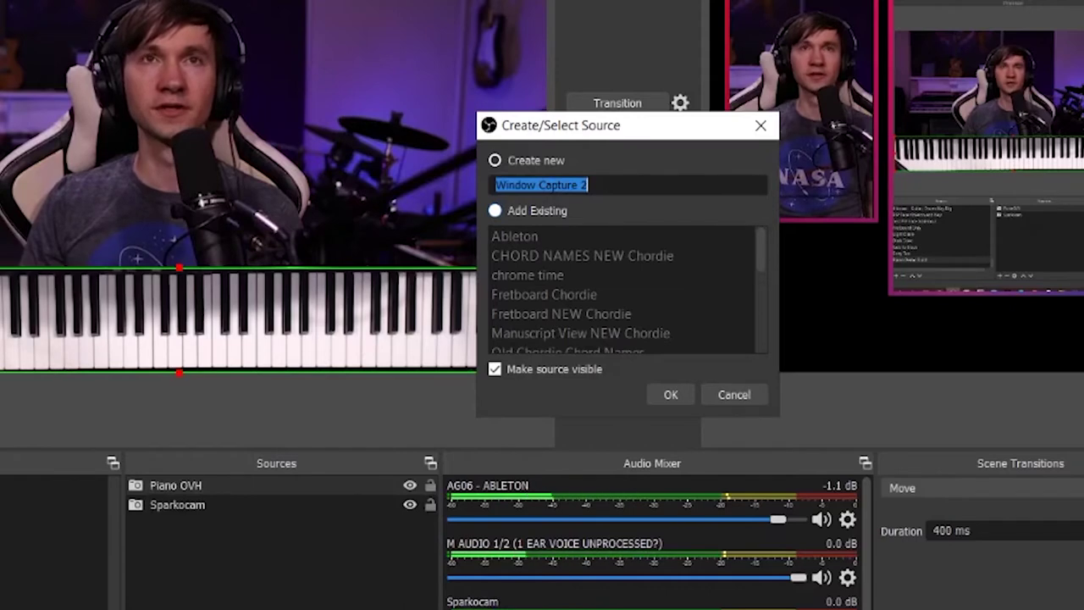
{"action": "left_click", "coordinate": [496, 210]}
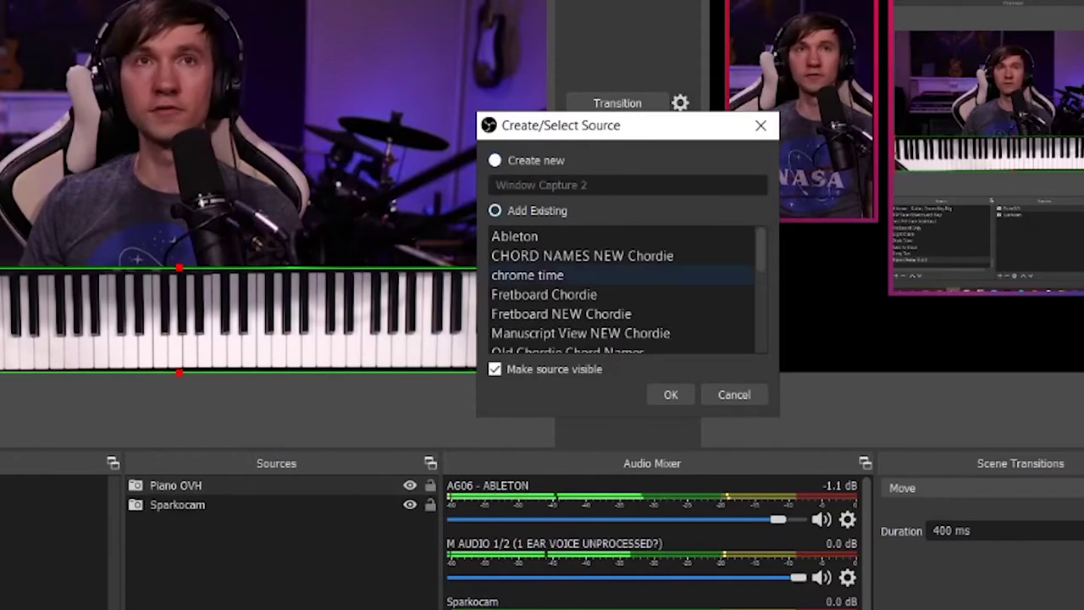
{"action": "scroll", "coordinate": [627, 289], "scroll_direction": "down", "scroll_amount": 1}
{"action": "scroll", "coordinate": [622, 267], "scroll_direction": "down", "scroll_amount": 1}
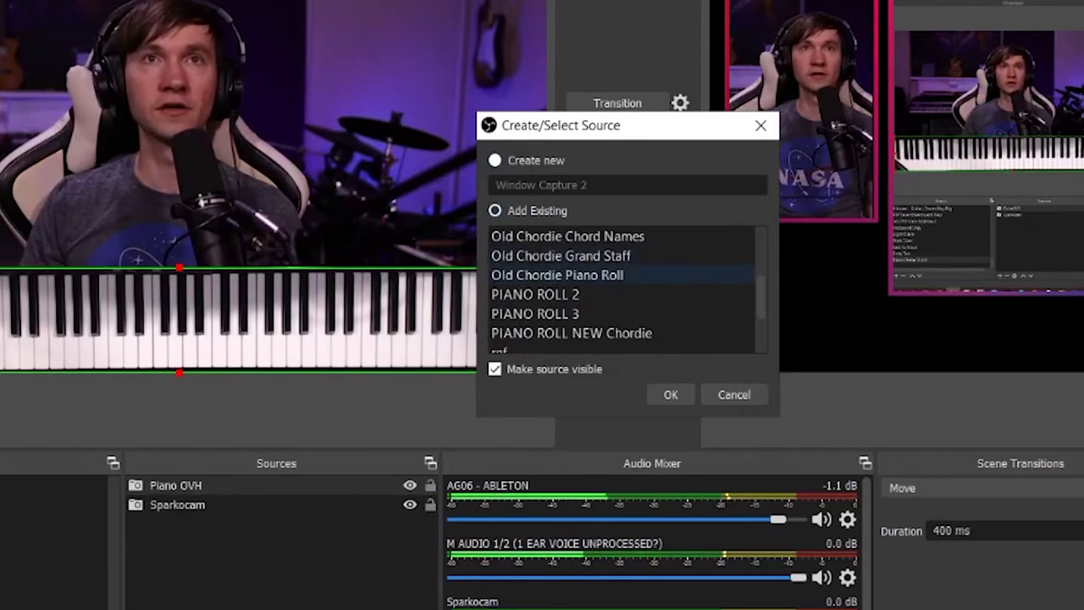
{"action": "left_click", "coordinate": [623, 333]}
{"action": "left_click", "coordinate": [669, 395]}
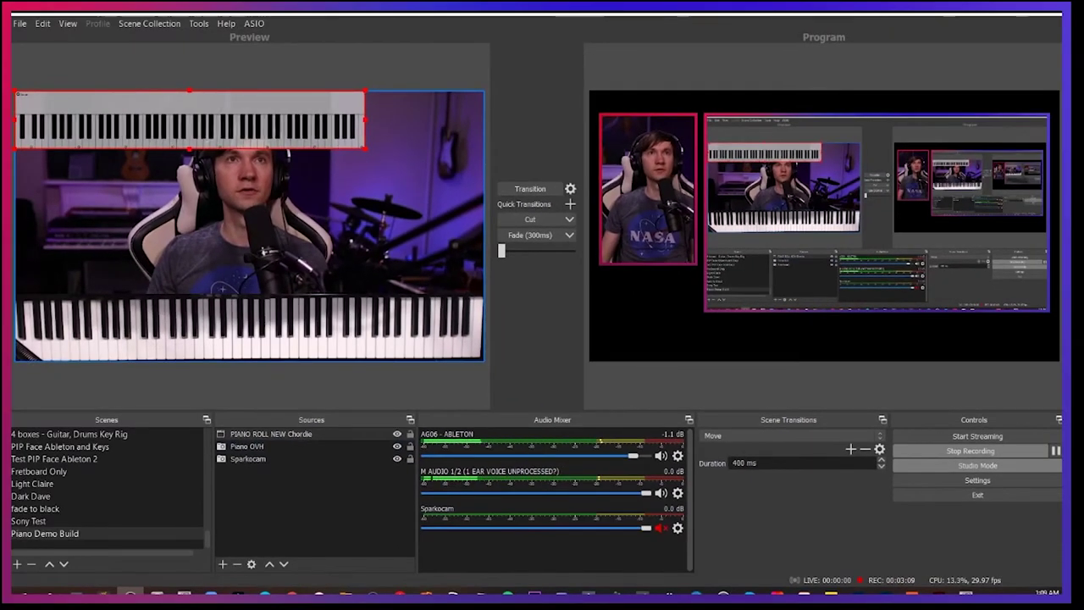
- Enlarge the PIANO ROLL NEW Chordie overlay above the piano camera strip, and remove the source from the scene
{"action": "left_click_drag", "start_coordinate": [365, 149], "coordinate": [473, 167]}
{"action": "left_click_drag", "start_coordinate": [330, 131], "coordinate": [342, 248]}
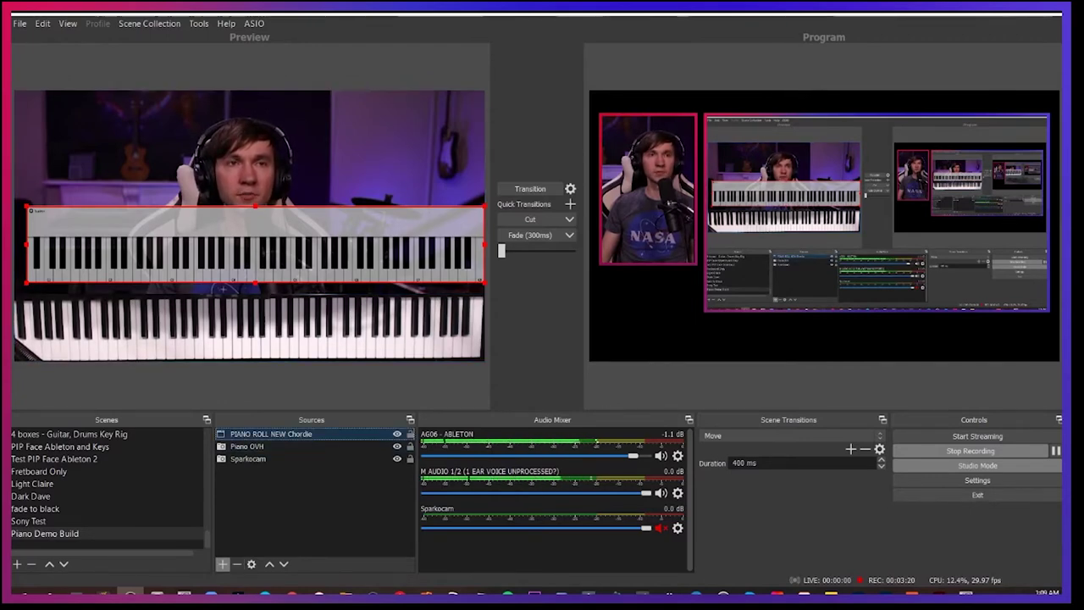
{"action": "left_click", "coordinate": [236, 563]}
{"action": "key", "text": "Return"}
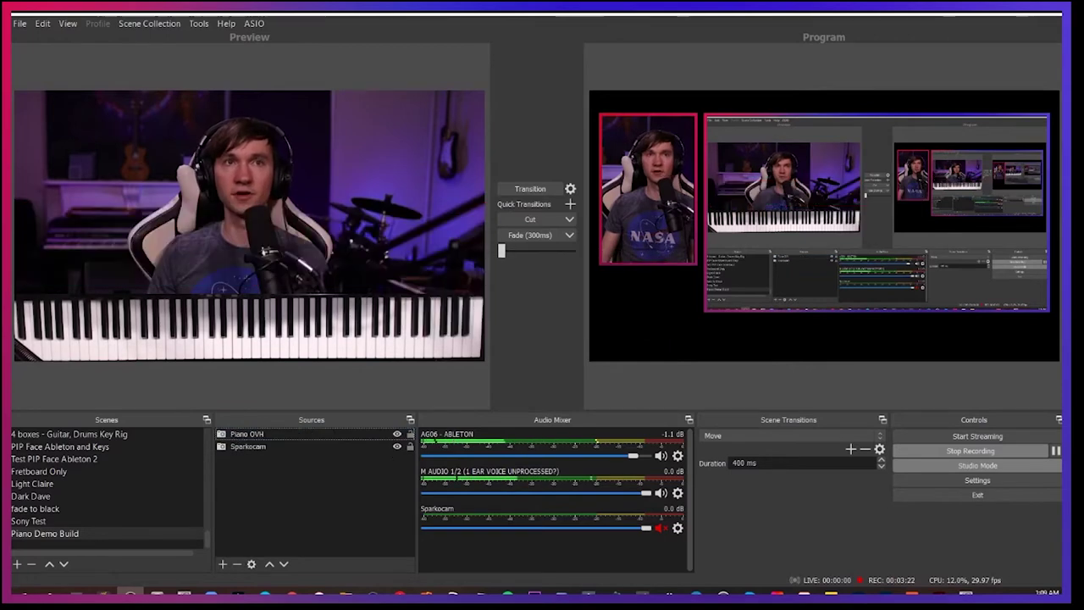
- Create a window capture source named PIANO ROLL DEMO that captures the window [ChordieApp.exe]: Piano Roll
{"action": "left_click", "coordinate": [222, 563]}
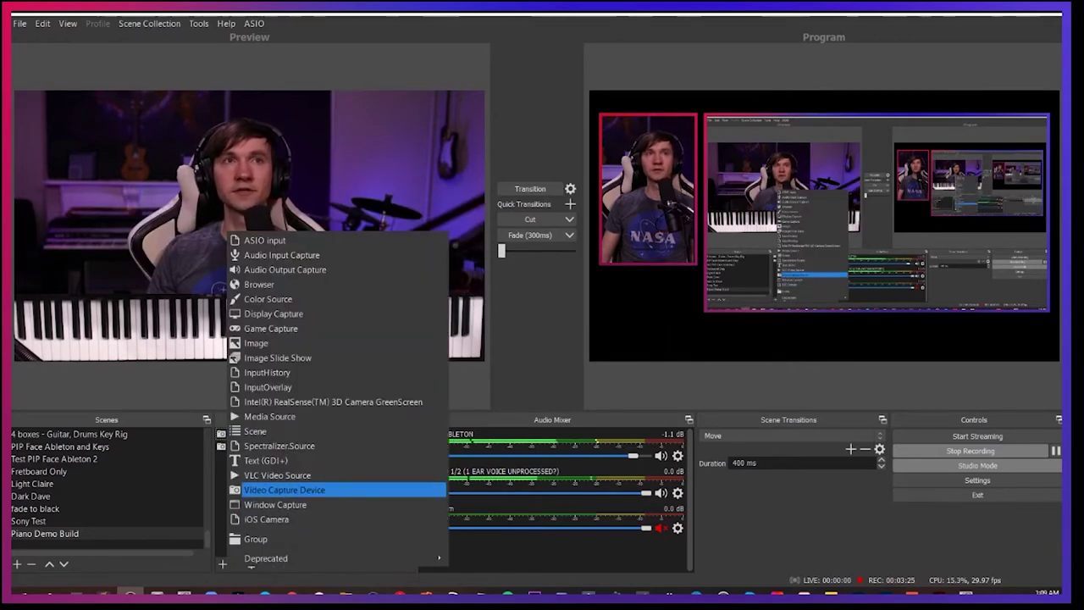
{"action": "left_click", "coordinate": [275, 504]}
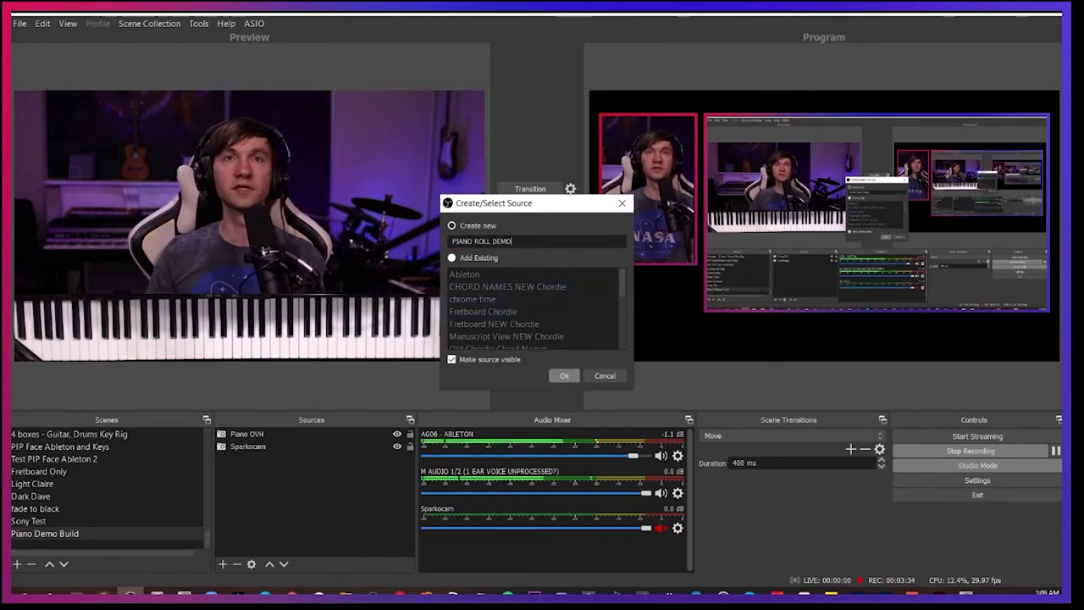
{"action": "left_click", "coordinate": [564, 375]}
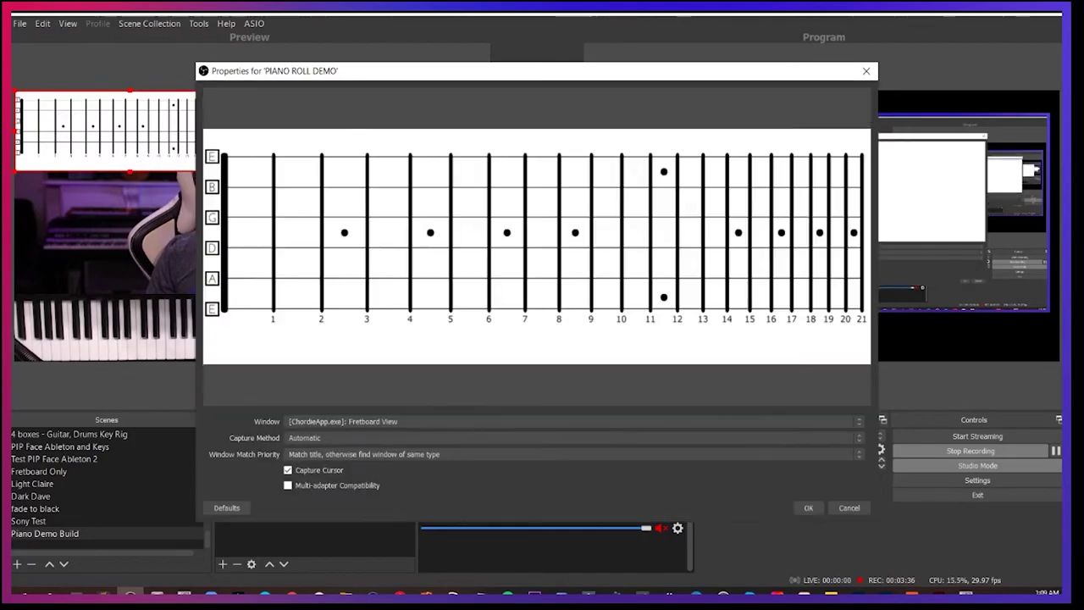
{"action": "left_click", "coordinate": [574, 422]}
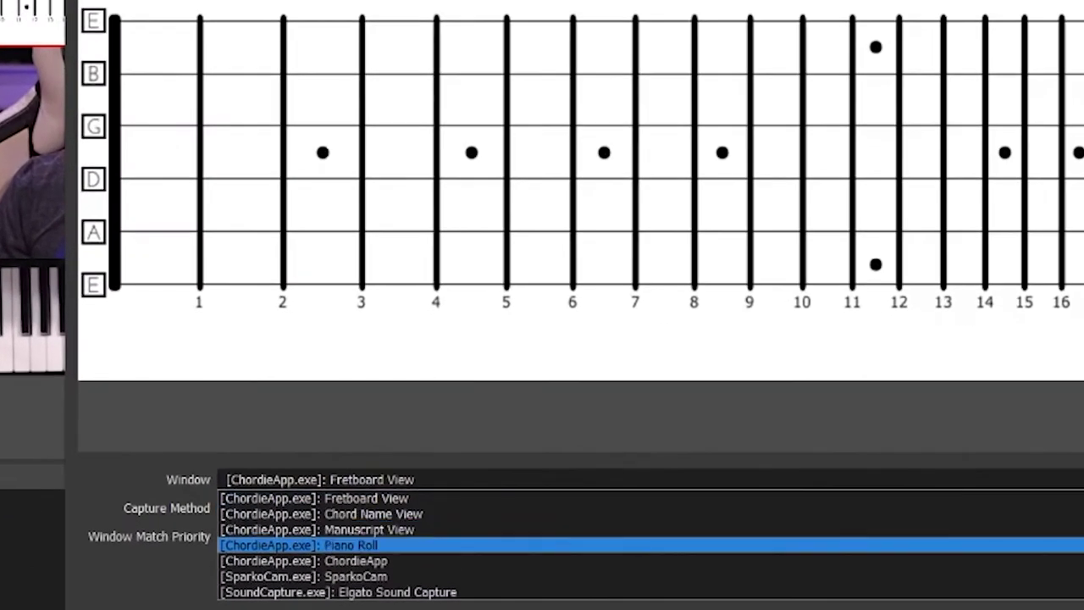
{"action": "left_click", "coordinate": [352, 545]}
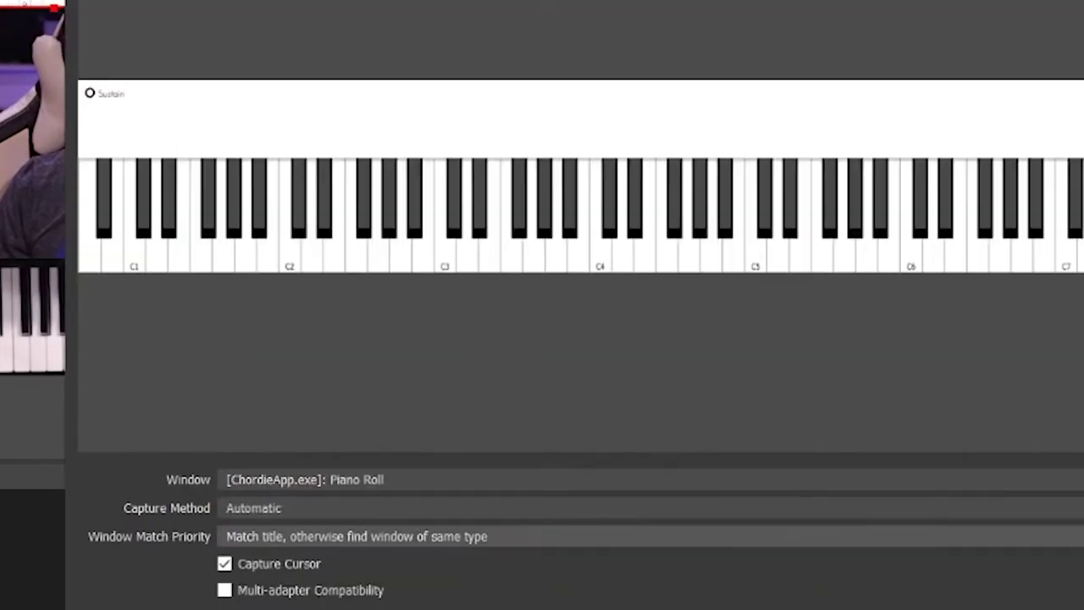
{"action": "key", "text": "Return"}
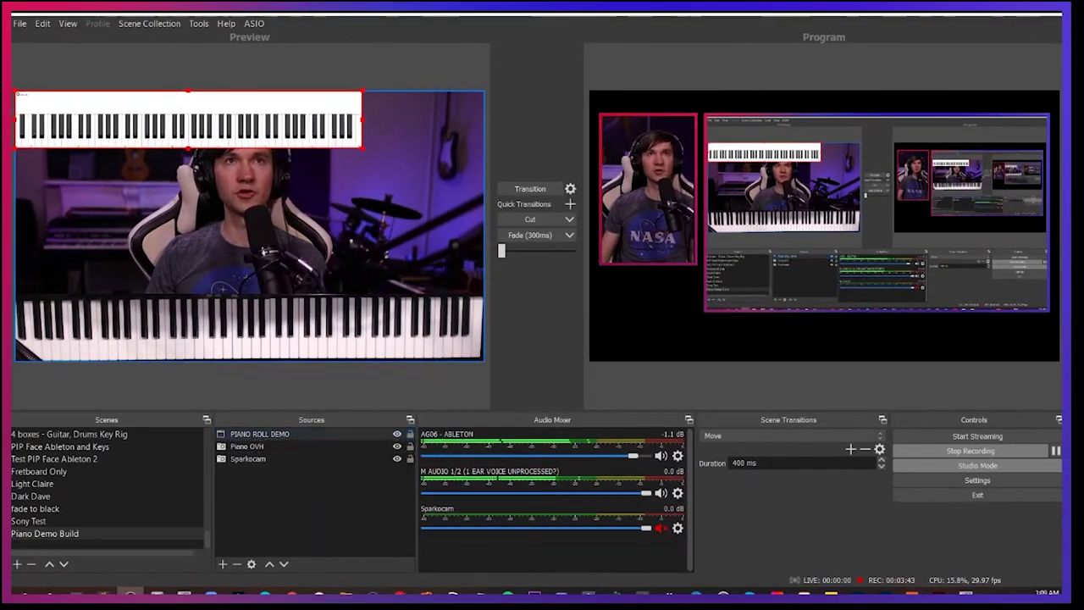
- Scale the PIANO ROLL DEMO overlay to nearly the frame width and place it above the piano camera strip
{"action": "left_click_drag", "start_coordinate": [362, 148], "coordinate": [479, 192]}
{"action": "left_click_drag", "start_coordinate": [424, 161], "coordinate": [250, 300]}
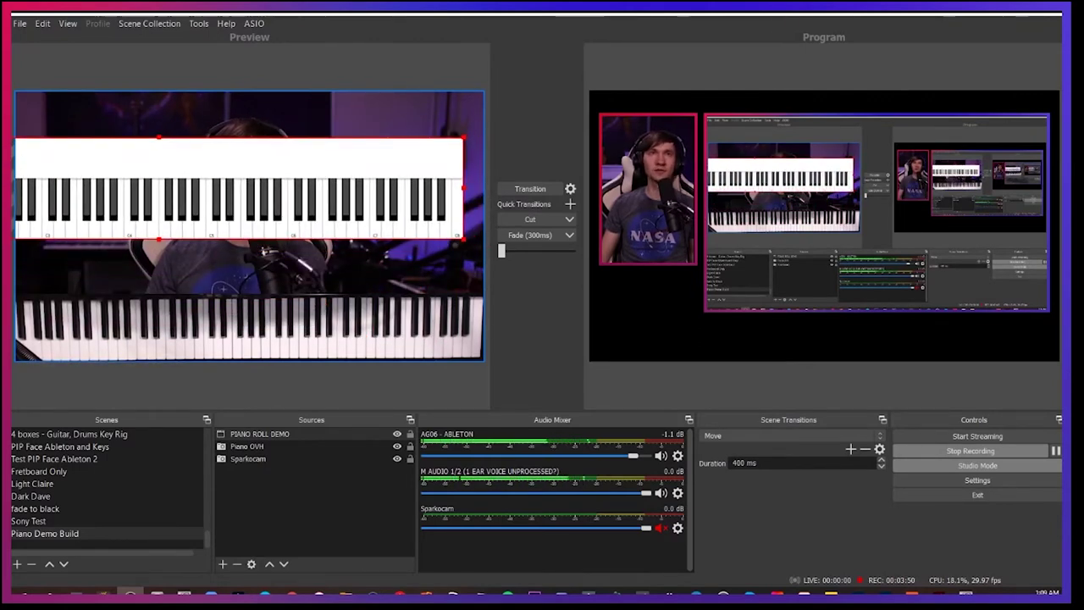
{"action": "left_click_drag", "start_coordinate": [464, 137], "coordinate": [404, 147]}
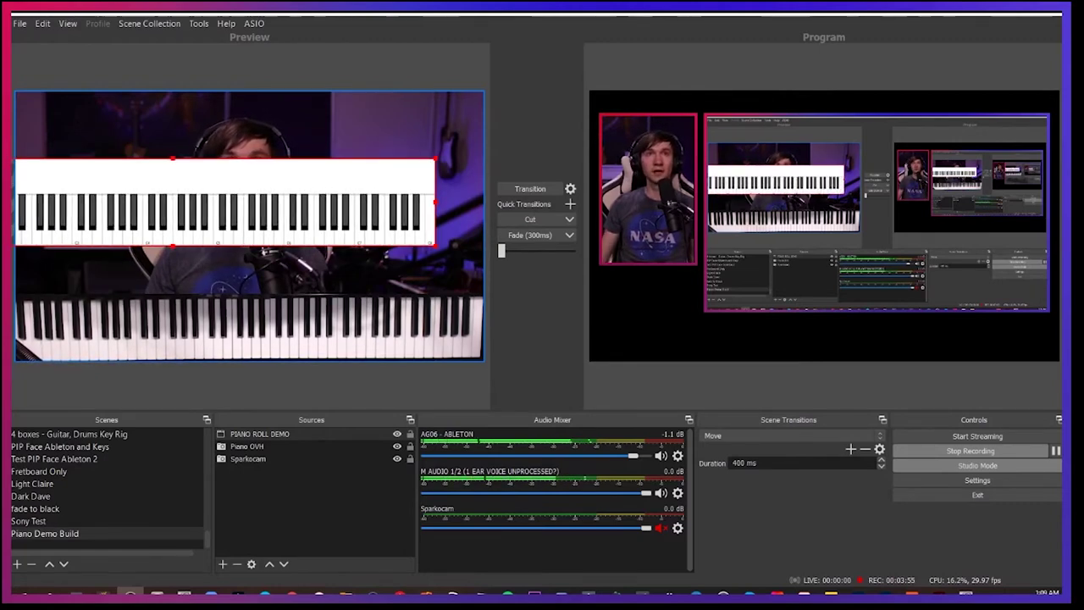
{"action": "left_click_drag", "start_coordinate": [435, 158], "coordinate": [381, 168]}
{"action": "left_click_drag", "start_coordinate": [351, 193], "coordinate": [429, 204]}
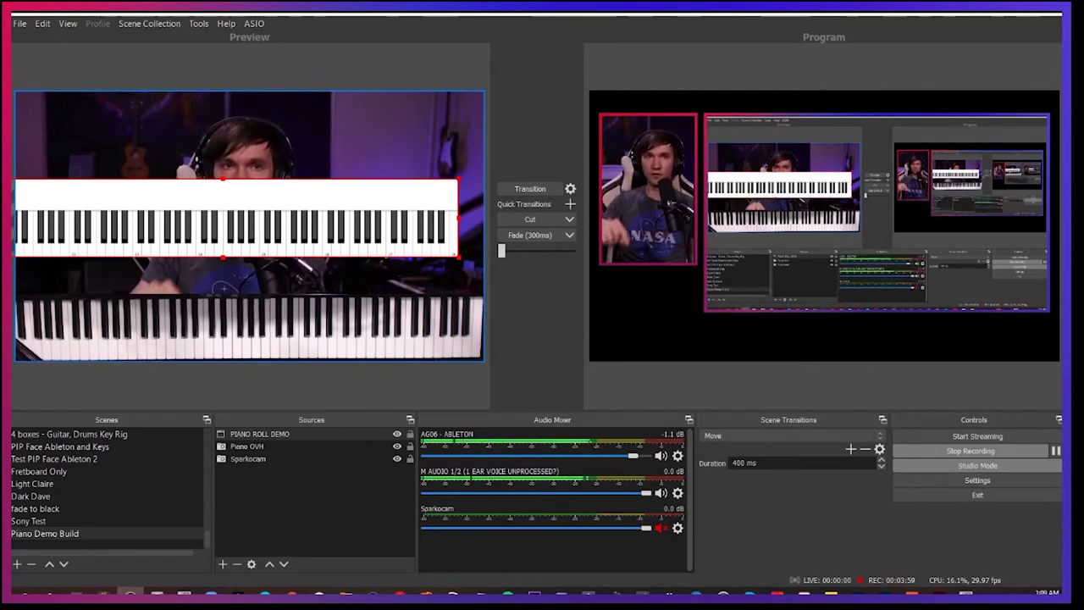
{"action": "left_click_drag", "start_coordinate": [459, 179], "coordinate": [443, 211]}
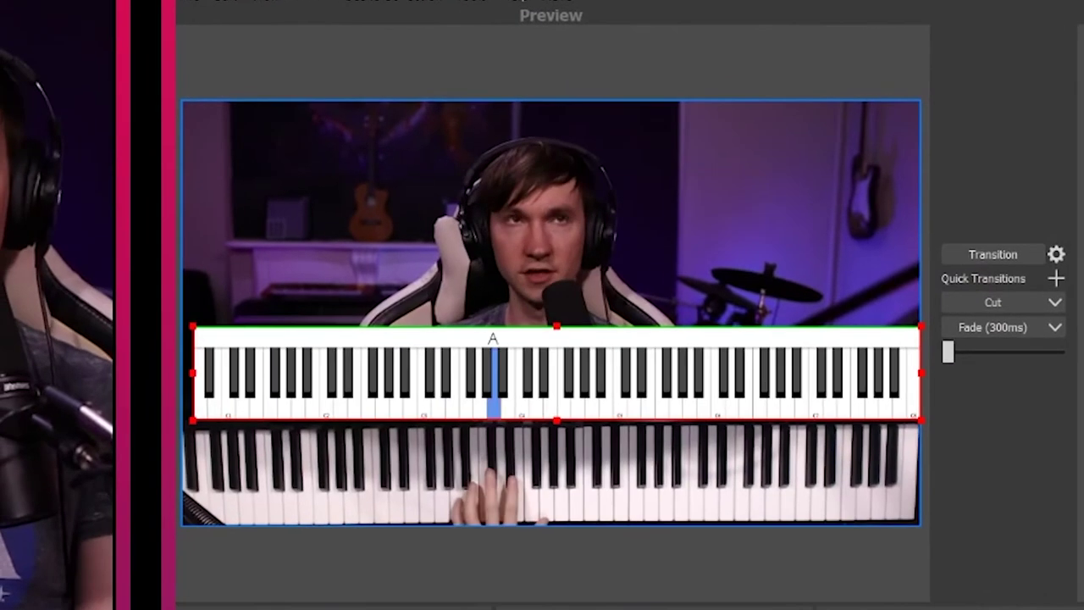
- Crop the blank band above the piano roll's keys and lower the overlay onto the piano camera strip
{"action": "mouse_move", "coordinate": [554, 340]}
{"action": "left_mouse_down"}
{"action": "mouse_move", "coordinate": [549, 326]}
{"action": "mouse_move", "coordinate": [549, 338]}
{"action": "left_mouse_up"}
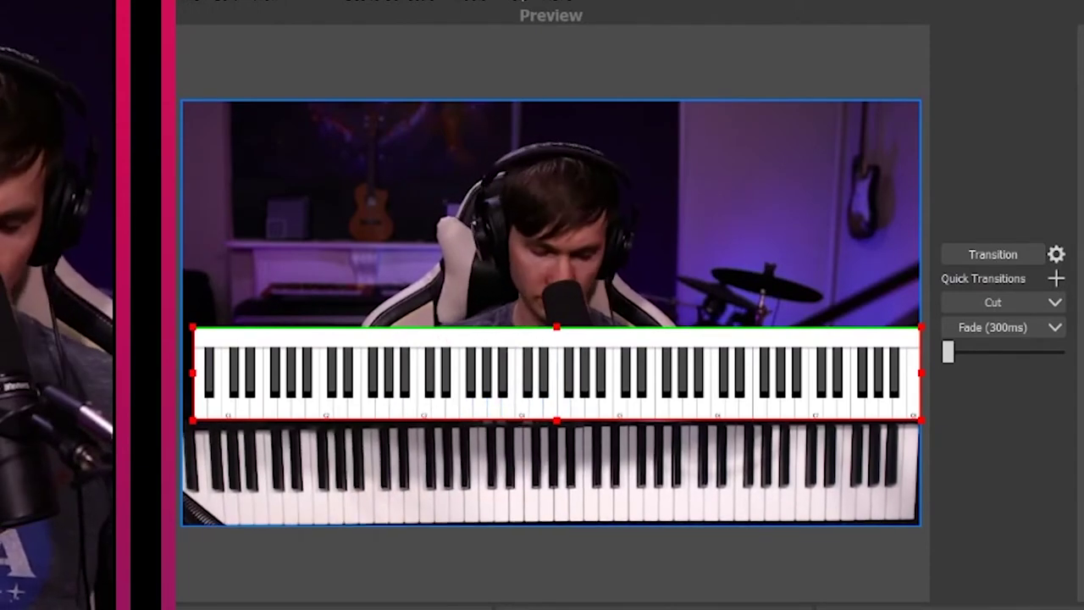
{"action": "left_click_drag", "start_coordinate": [556, 327], "coordinate": [556, 350]}
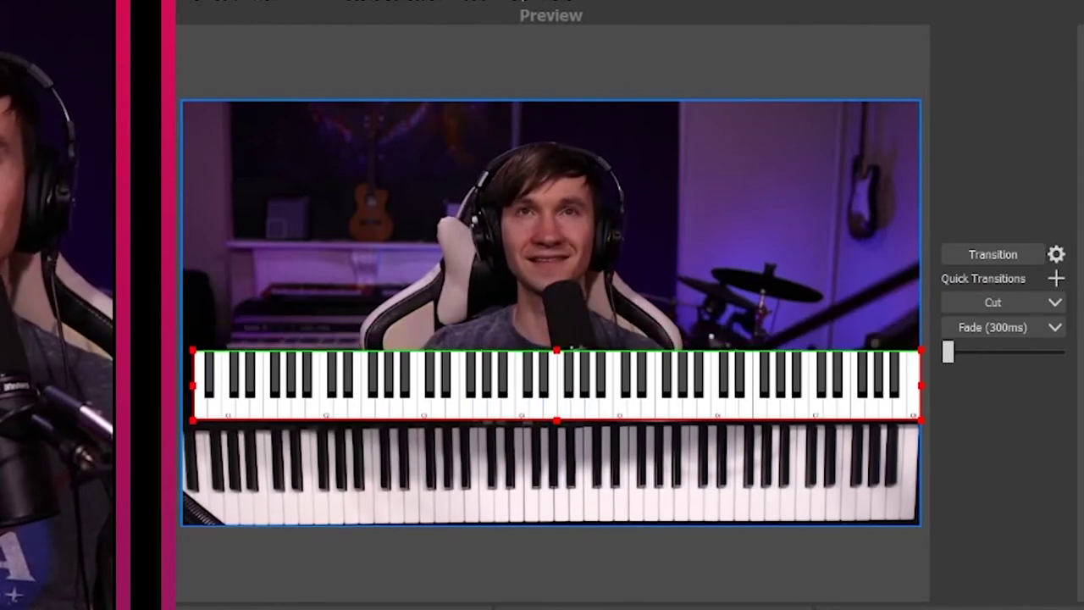
{"action": "left_click_drag", "start_coordinate": [556, 386], "coordinate": [557, 395]}
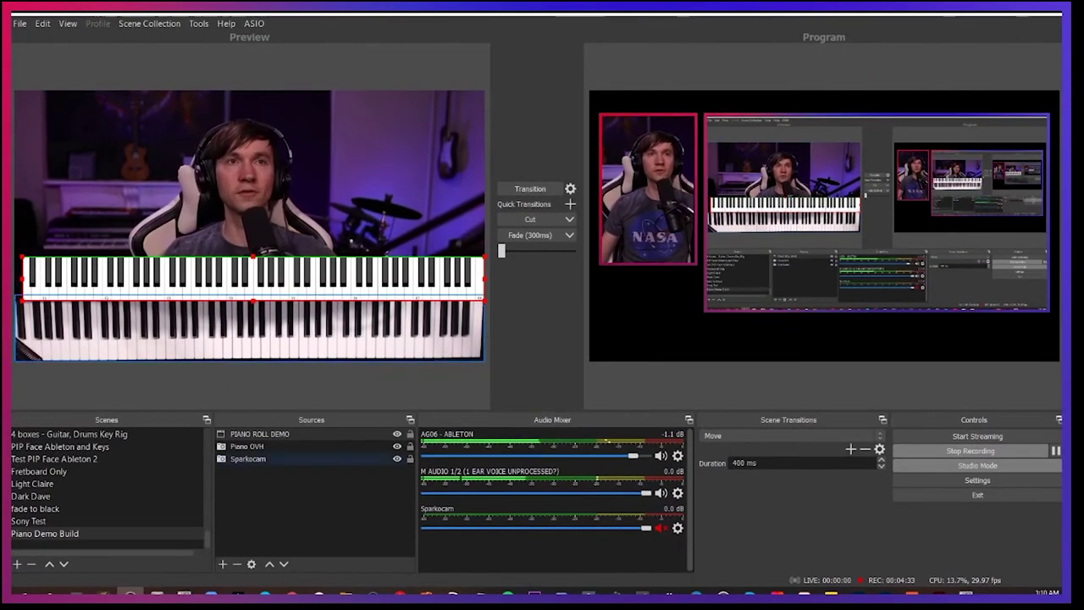
- Move Sparkocam to the top of the source order, and return it to the bottom below Piano OVH
{"action": "left_click", "coordinate": [269, 458]}
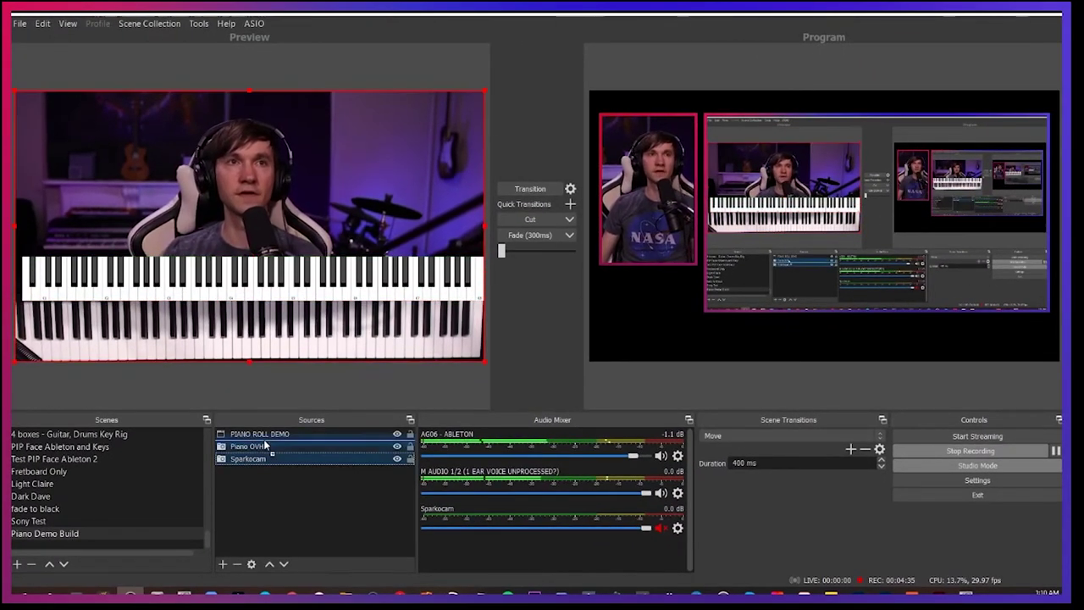
{"action": "left_click_drag", "start_coordinate": [263, 434], "coordinate": [264, 434]}
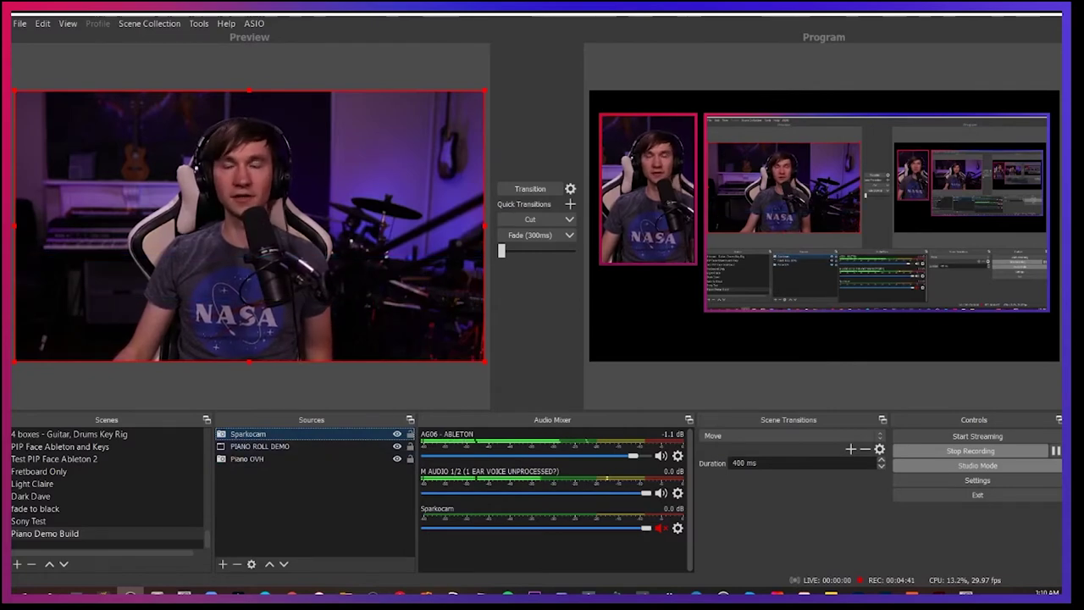
{"action": "left_click_drag", "start_coordinate": [248, 433], "coordinate": [248, 464]}
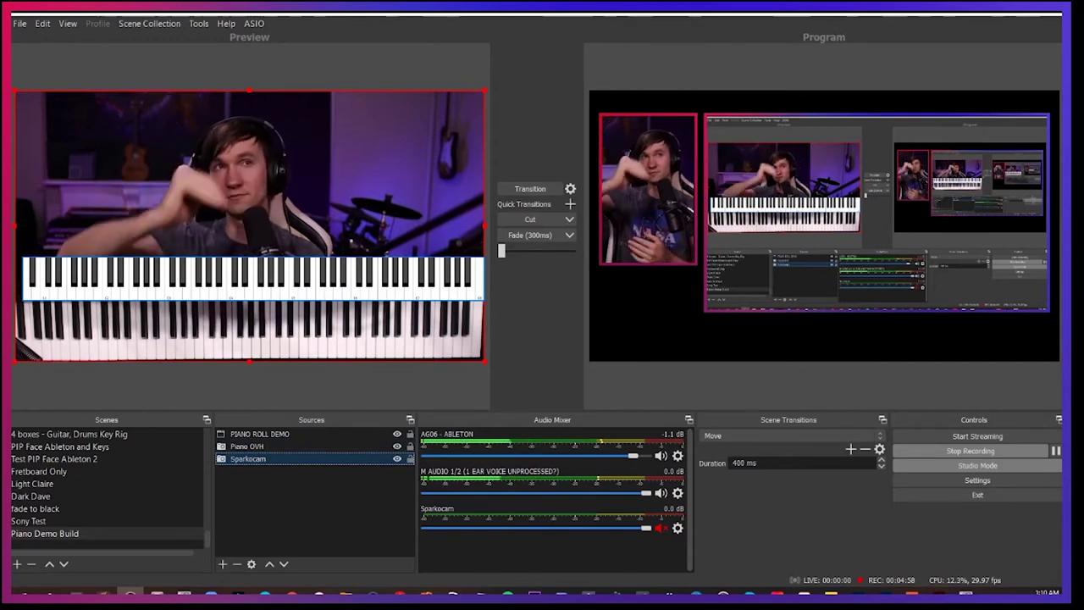
- Adjust the Piano OVH strip's top crop and set the piano roll directly against the strip's upper edge
{"action": "left_click", "coordinate": [260, 433]}
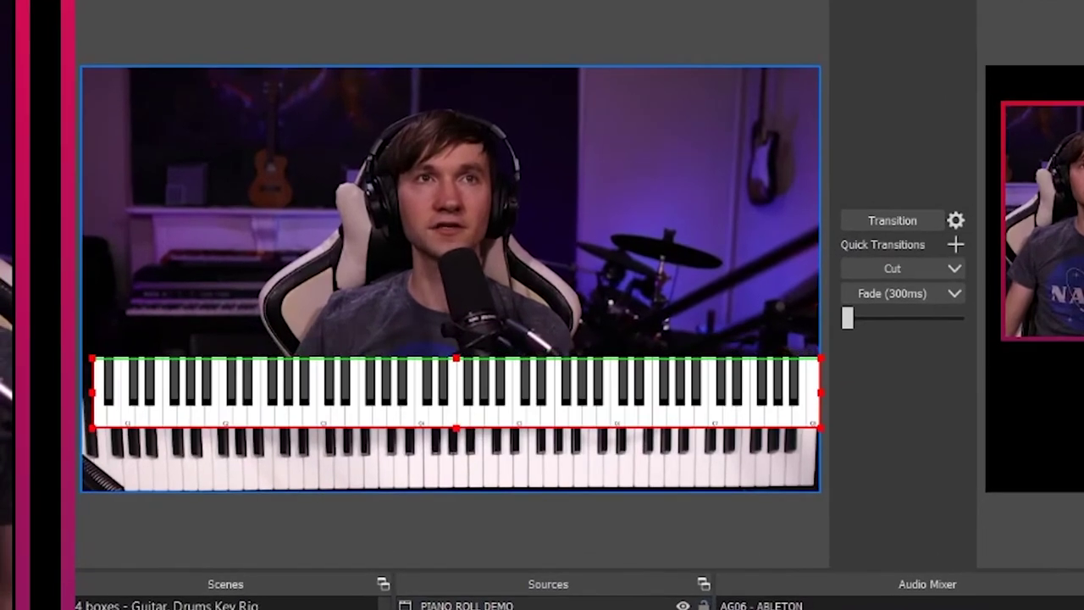
{"action": "left_click_drag", "start_coordinate": [455, 393], "coordinate": [445, 311]}
{"action": "left_click", "coordinate": [449, 432]}
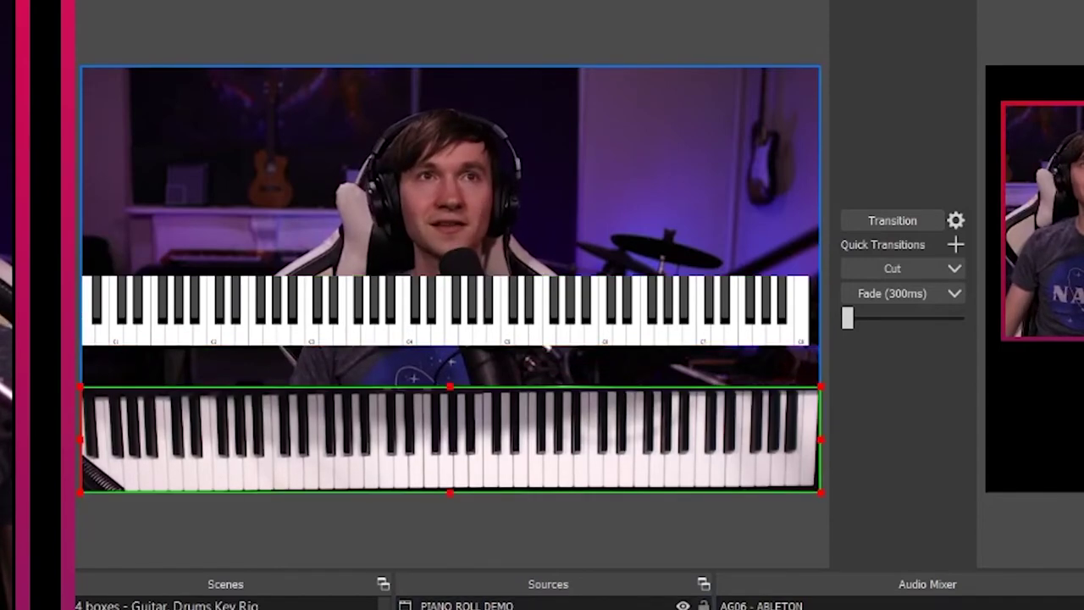
{"action": "mouse_move", "coordinate": [450, 387]}
{"action": "left_mouse_down"}
{"action": "mouse_move", "coordinate": [450, 135]}
{"action": "mouse_move", "coordinate": [450, 383]}
{"action": "left_mouse_up"}
{"action": "left_click_drag", "start_coordinate": [449, 310], "coordinate": [422, 354]}
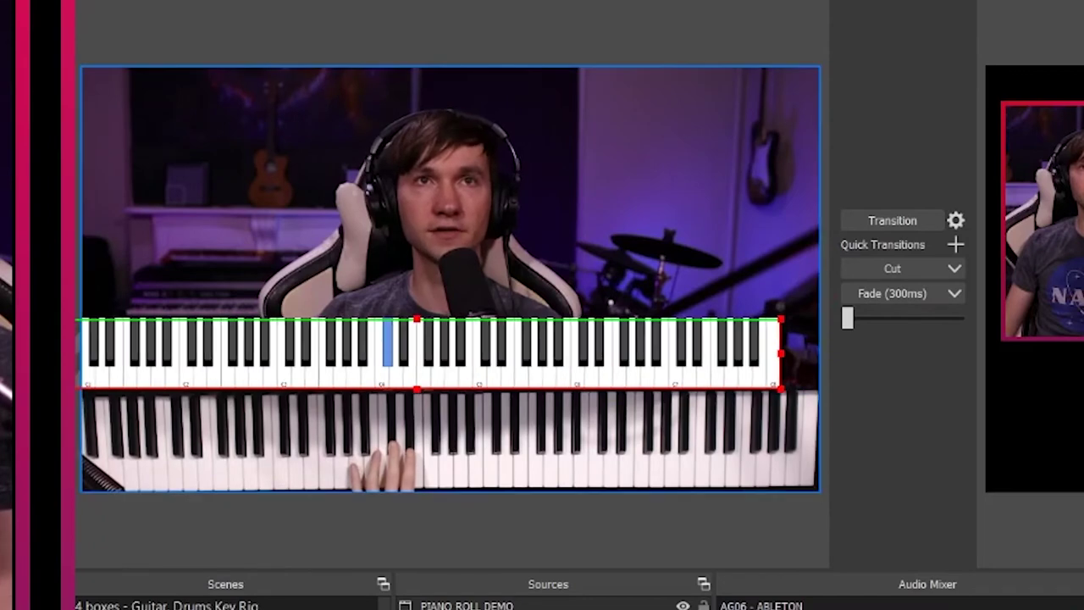
- Enlarge the piano roll beyond the frame width and fine-tune its scale to match the camera piano's key spacing
{"action": "left_click_drag", "start_coordinate": [781, 318], "coordinate": [937, 304]}
{"action": "left_click_drag", "start_coordinate": [678, 347], "coordinate": [611, 347]}
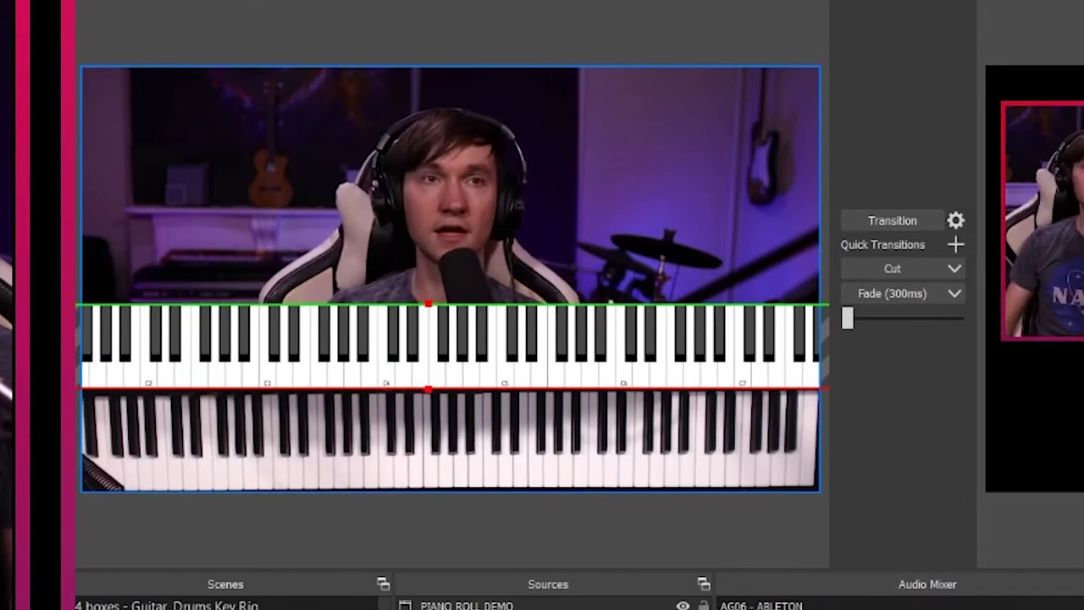
{"action": "left_click_drag", "start_coordinate": [612, 347], "coordinate": [550, 347]}
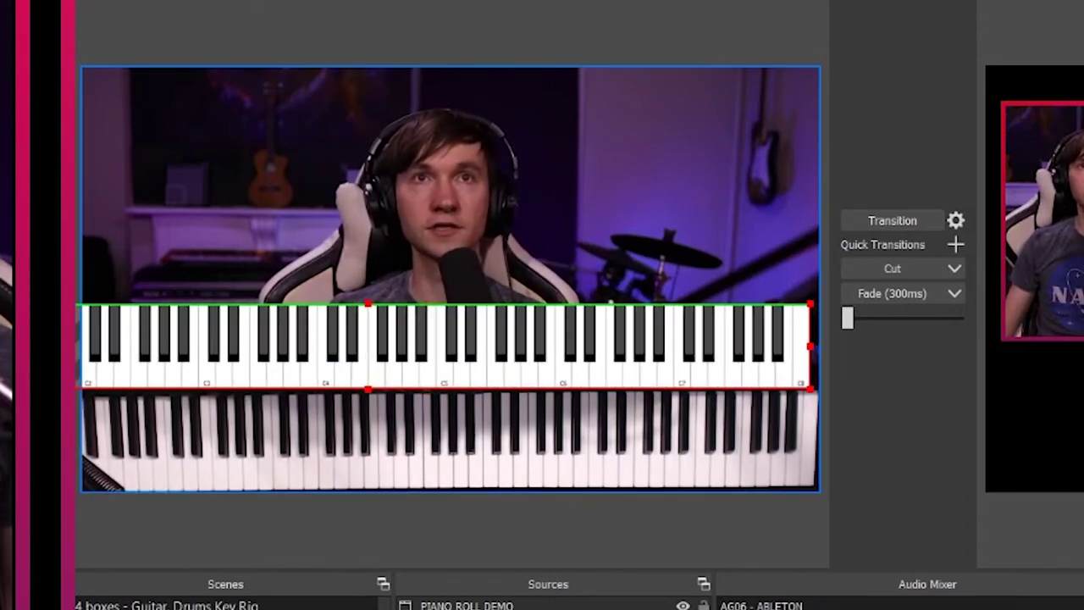
{"action": "left_click_drag", "start_coordinate": [809, 304], "coordinate": [796, 305]}
- Shift the piano roll horizontally to line its keys up with the real piano keys below
{"action": "key", "text": "shift+Right"}
{"action": "key", "text": "shift+Right"}
{"action": "key", "text": "shift+Right"}
{"action": "key", "text": "shift+Right"}
{"action": "key", "text": "shift+Right"}
{"action": "key", "text": "shift+Right"}
{"action": "key", "text": "shift+Right"}
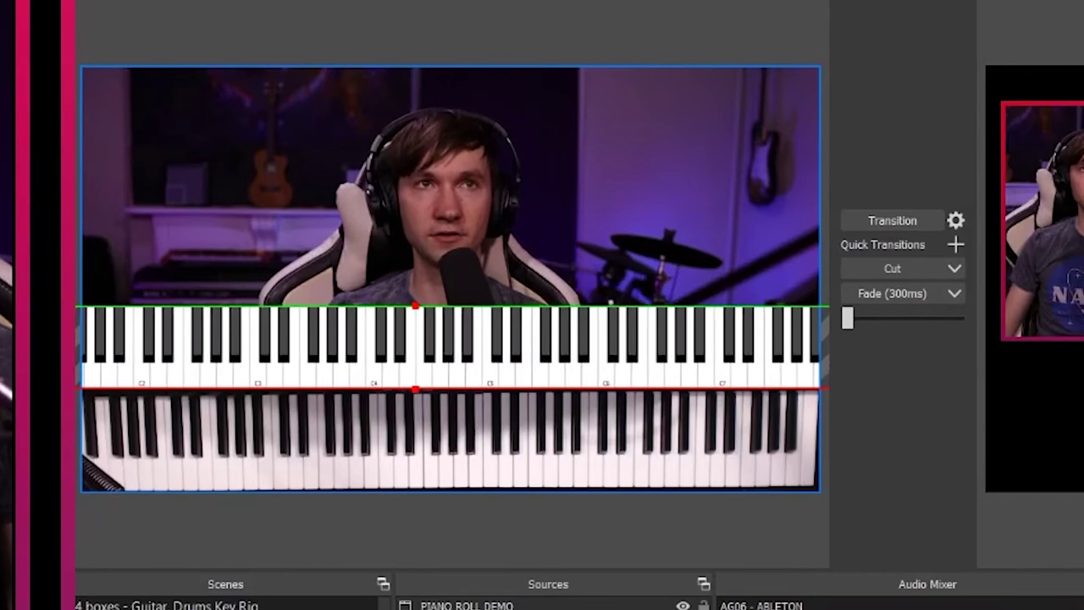
{"action": "key", "text": "Right"}
{"action": "key", "text": "Right"}
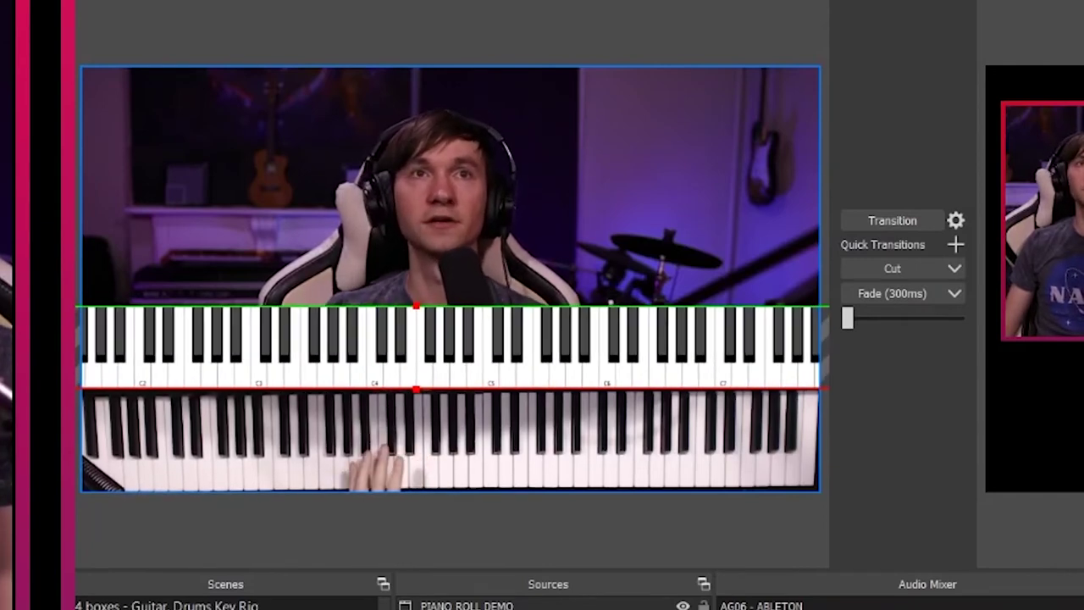
{"action": "mouse_move", "coordinate": [450, 347]}
{"action": "left_mouse_down"}
{"action": "mouse_move", "coordinate": [446, 450]}
{"action": "mouse_move", "coordinate": [439, 385]}
{"action": "mouse_move", "coordinate": [456, 347]}
{"action": "left_mouse_up"}
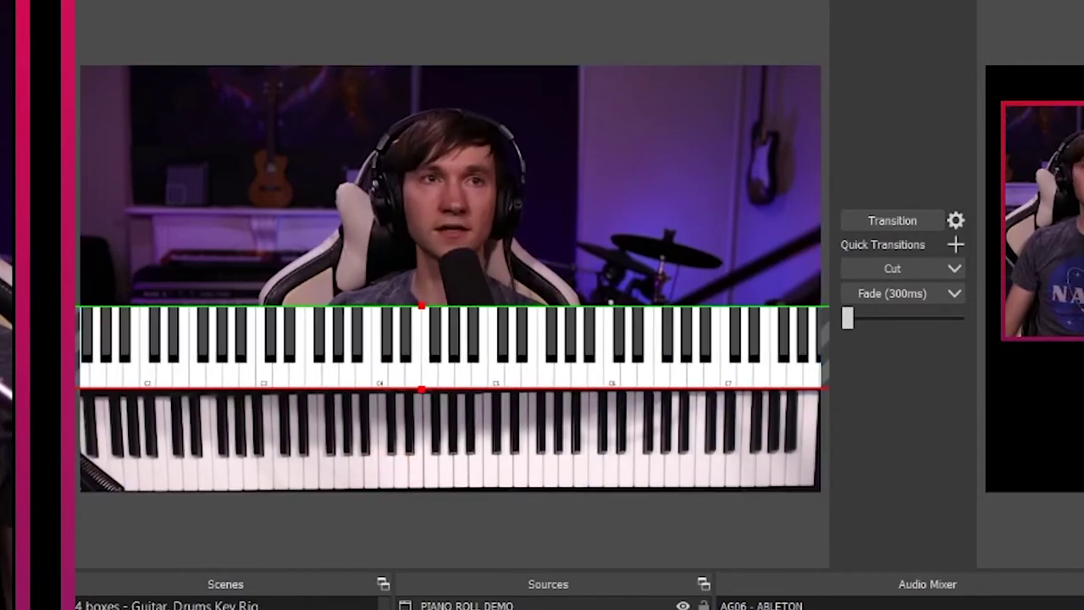
- Create a visible window capture source named CHORD NAMES DEMO
{"action": "left_click", "coordinate": [403, 608]}
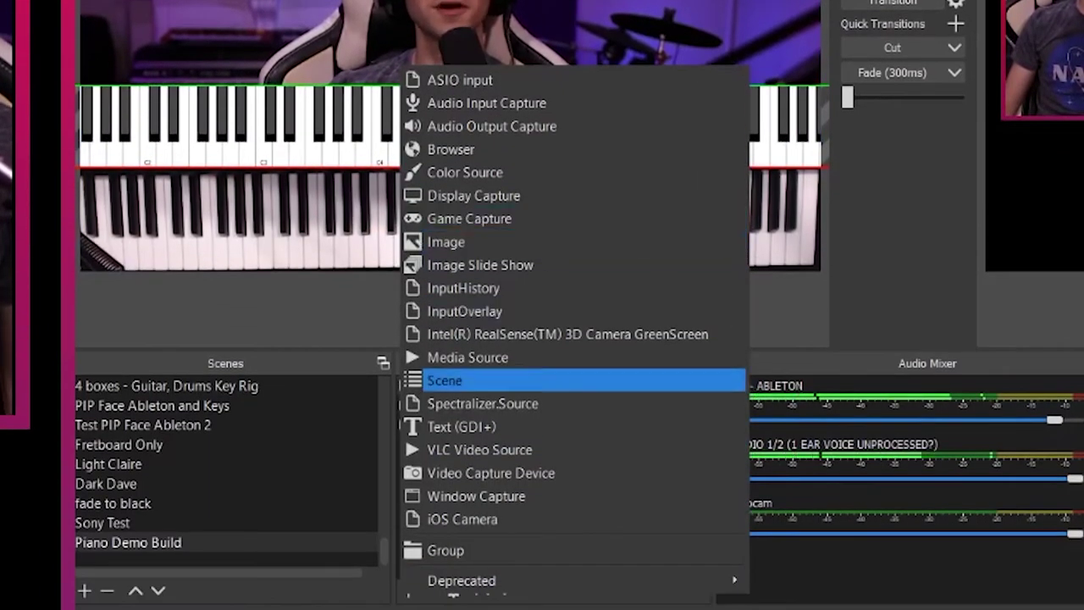
{"action": "left_click", "coordinate": [500, 496]}
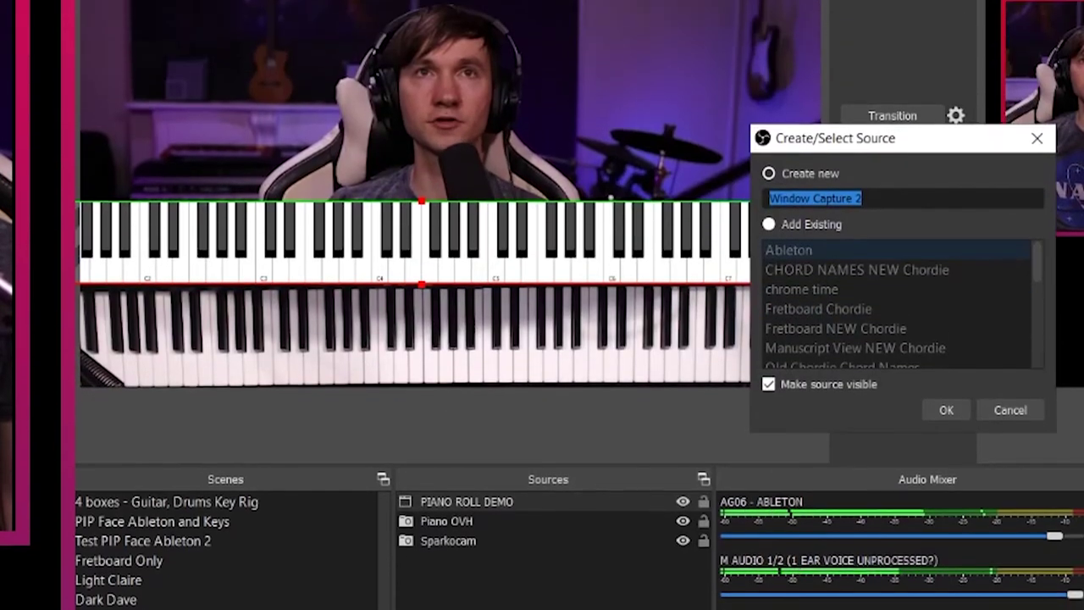
{"action": "key", "text": "BackSpace"}
{"action": "type", "text": "CHORD NAMES "}
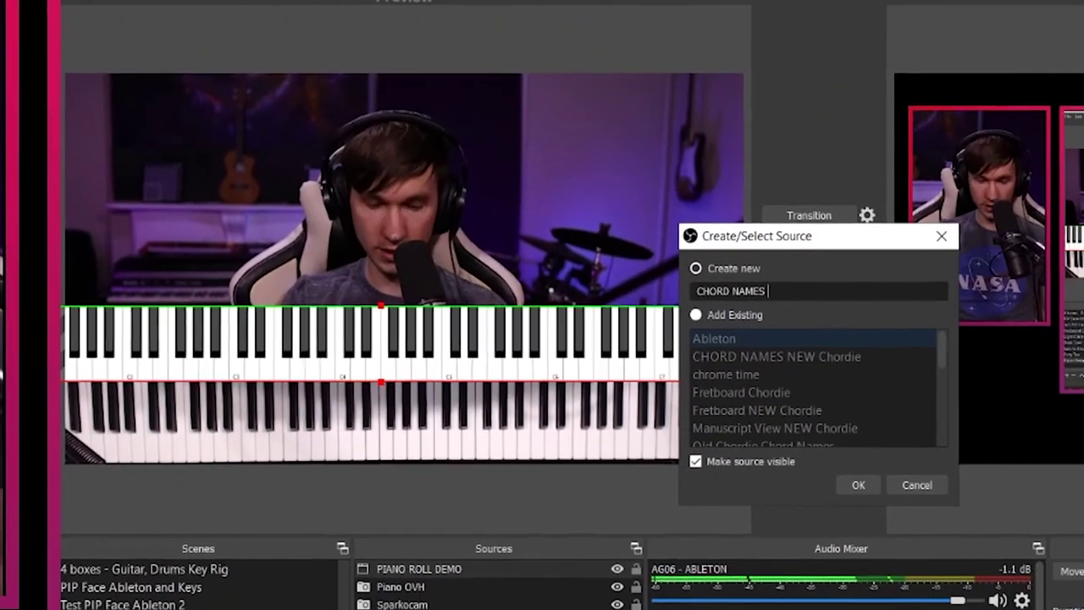
{"action": "type", "text": "DEMO"}
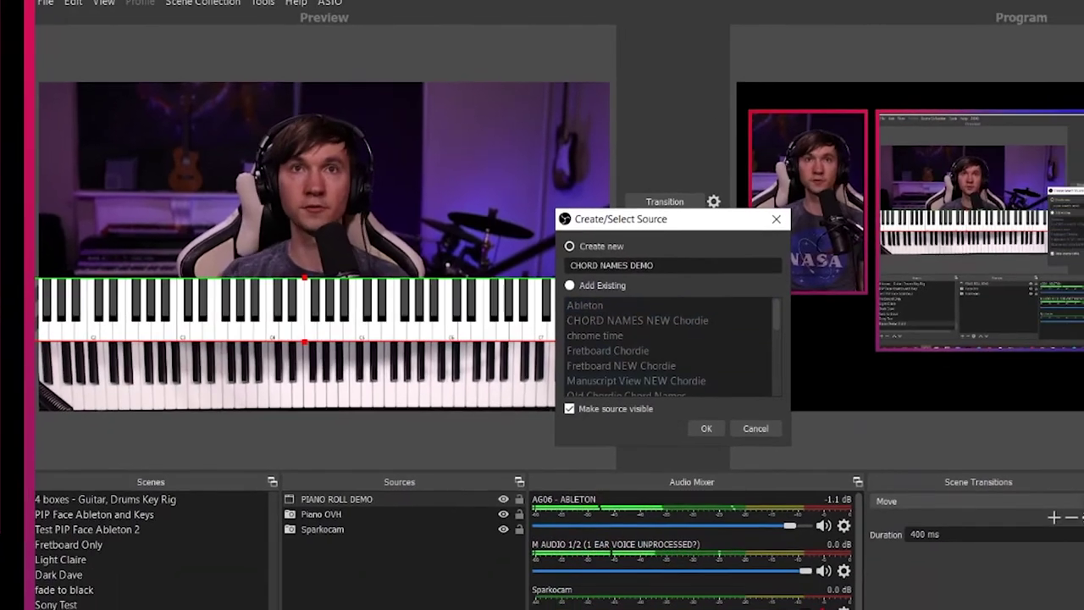
{"action": "key", "text": "Return"}
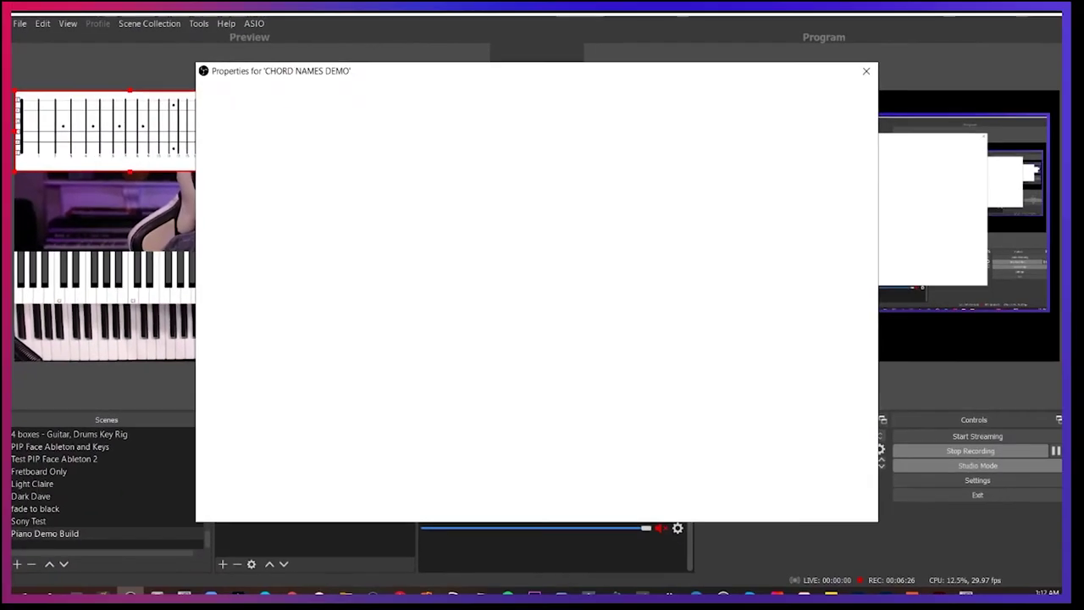
- Set CHORD NAMES DEMO to capture the window [ChordieApp.exe]: Chord Name View and accept its properties
{"action": "left_click", "coordinate": [573, 422]}
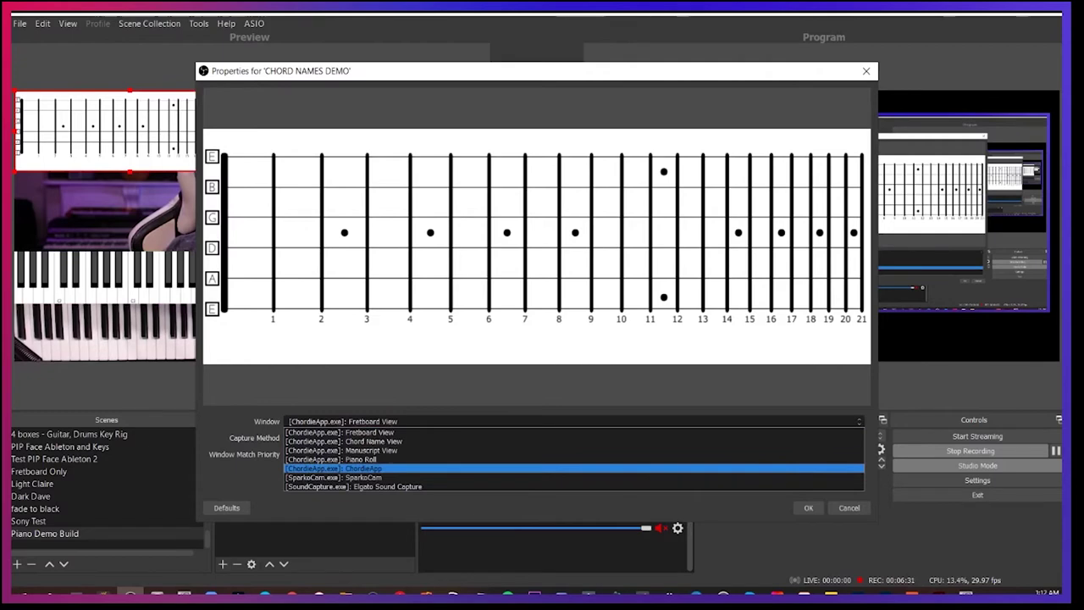
{"action": "left_click", "coordinate": [373, 442]}
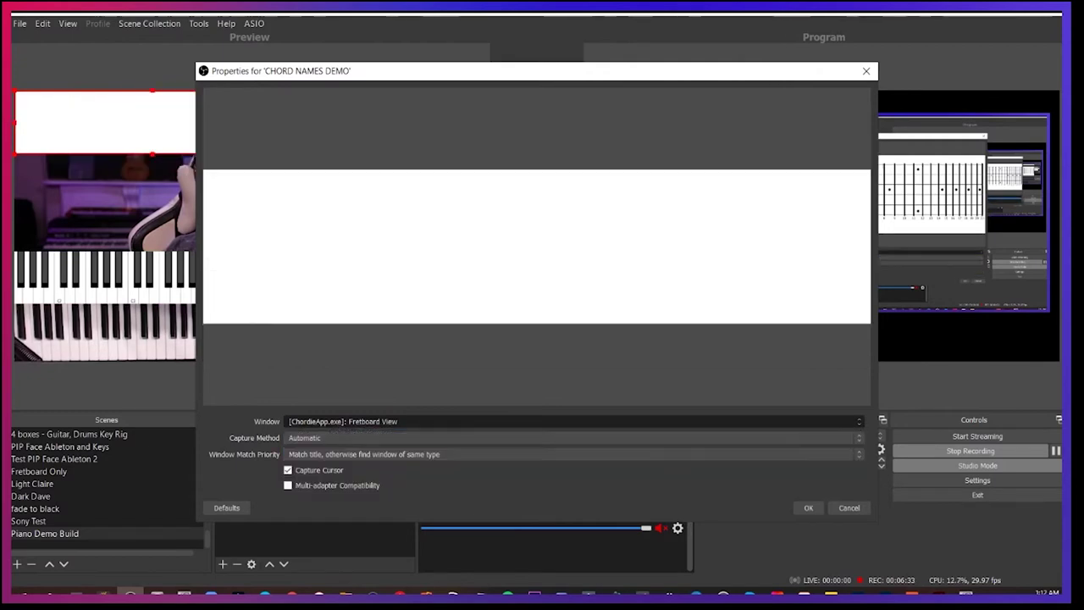
{"action": "key", "text": "Down"}
{"action": "key", "text": "Return"}
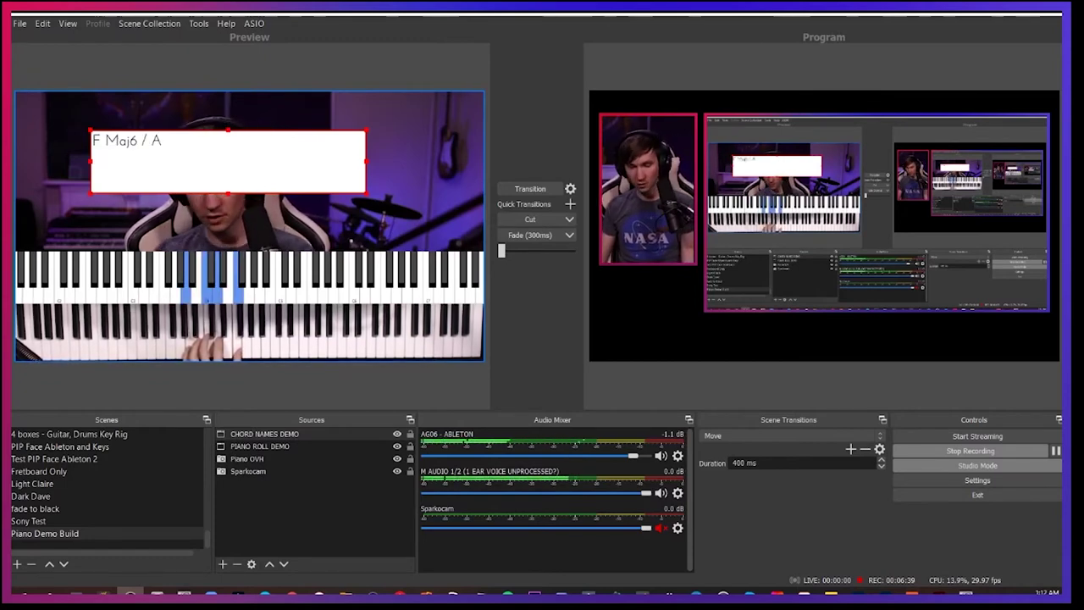
- Shrink the chord name overlay, crop its empty lower part and place it at the frame's right edge above the piano roll
{"action": "left_click_drag", "start_coordinate": [237, 165], "coordinate": [337, 194]}
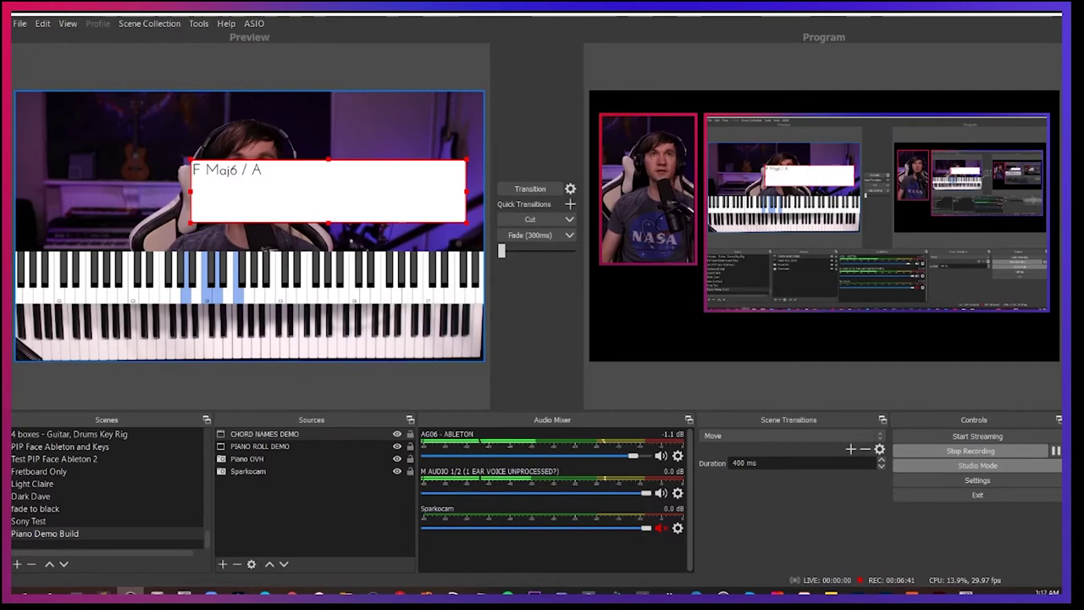
{"action": "left_click_drag", "start_coordinate": [457, 161], "coordinate": [441, 166]}
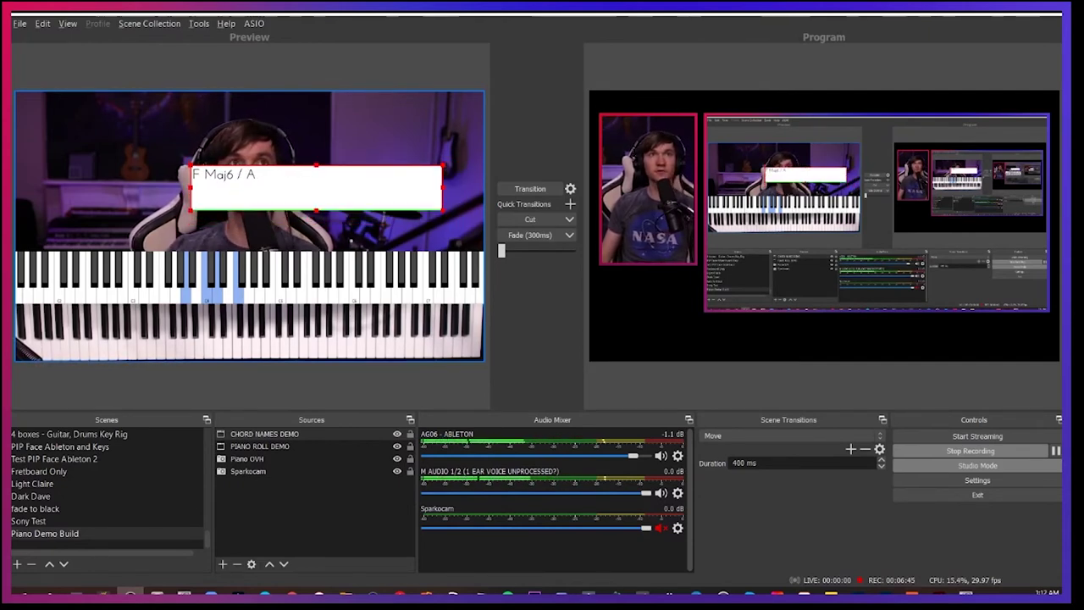
{"action": "left_click_drag", "start_coordinate": [315, 210], "coordinate": [315, 188]}
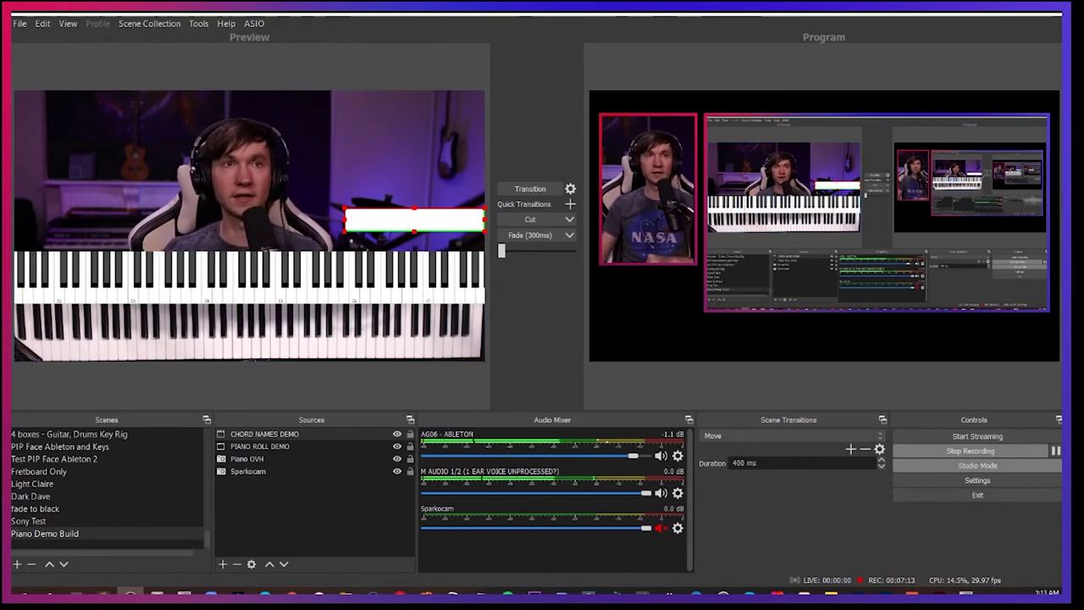
- Add the existing window capture Manuscript View NEW Chordie as a visible source in the scene
{"action": "left_click", "coordinate": [222, 563]}
{"action": "left_click", "coordinate": [268, 500]}
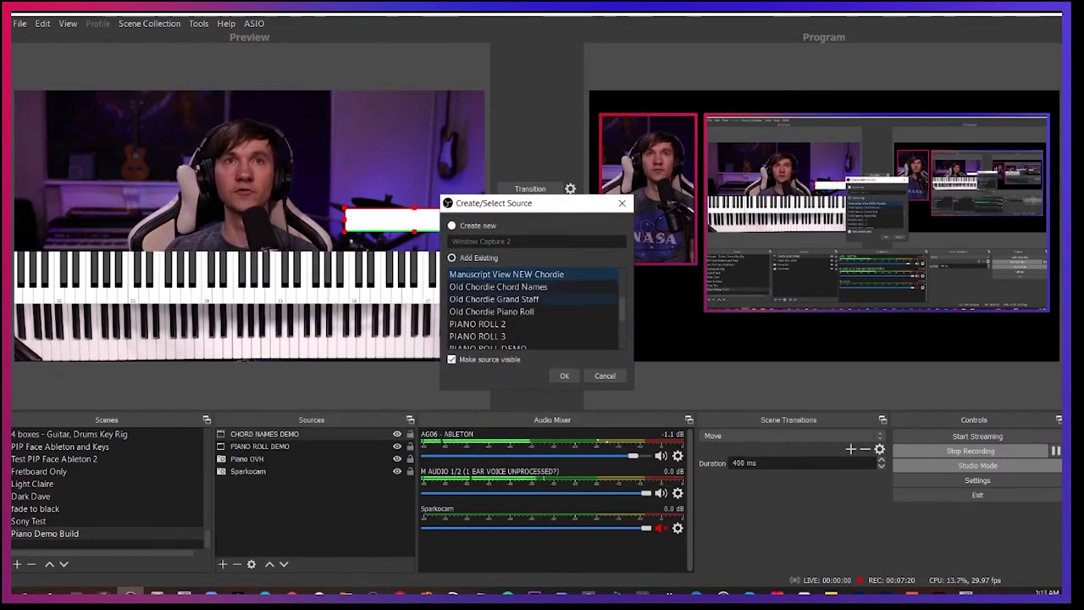
{"action": "left_click", "coordinate": [564, 375]}
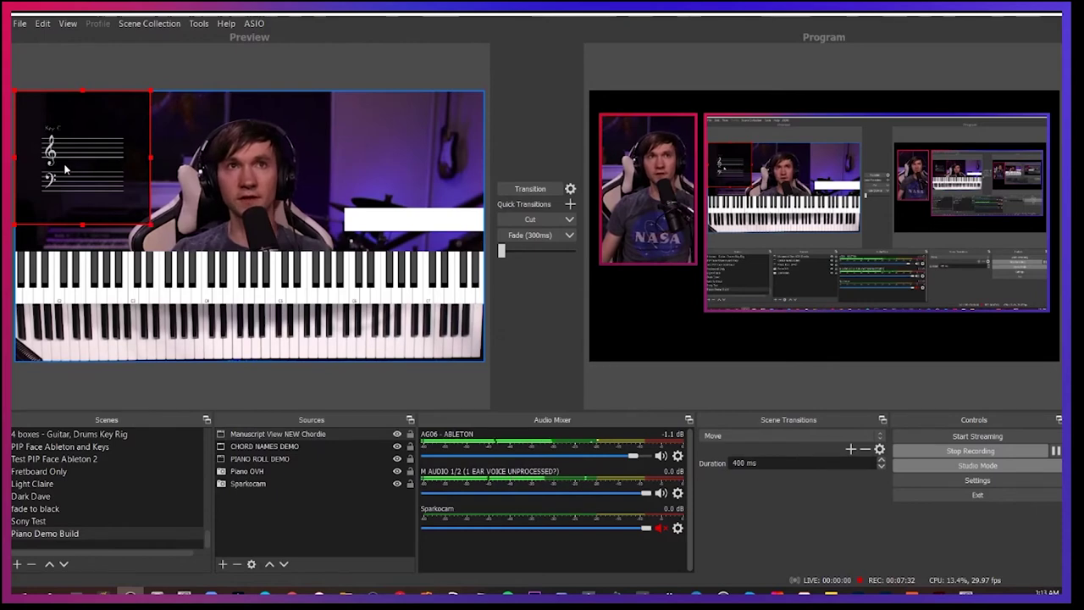
- Add a Color Correction filter to the CHORD NAMES DEMO source and set its contrast to -2.00
{"action": "left_click", "coordinate": [361, 222]}
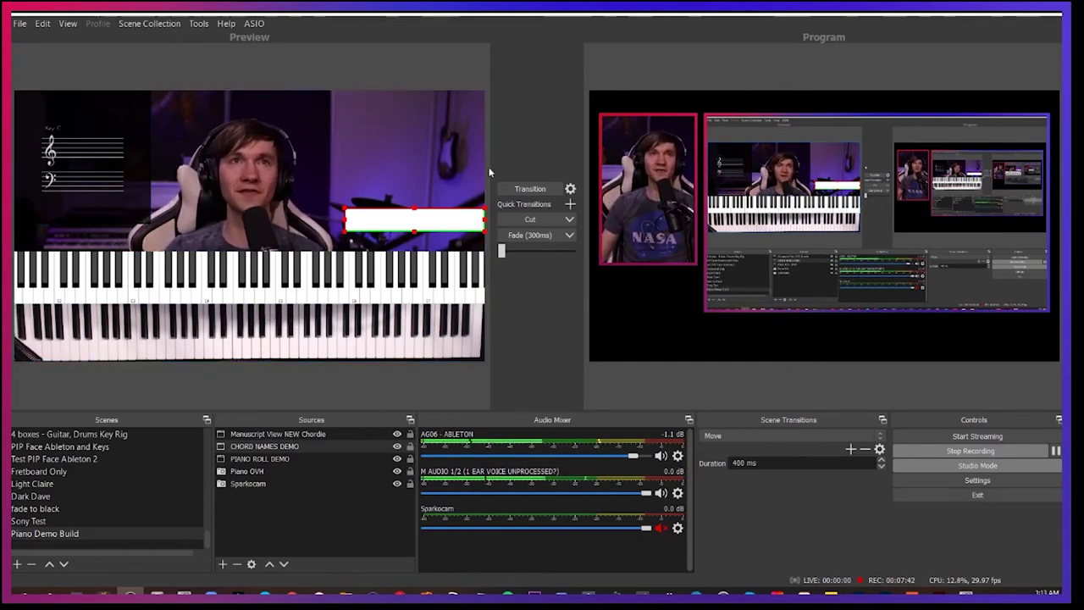
{"action": "right_click", "coordinate": [417, 227]}
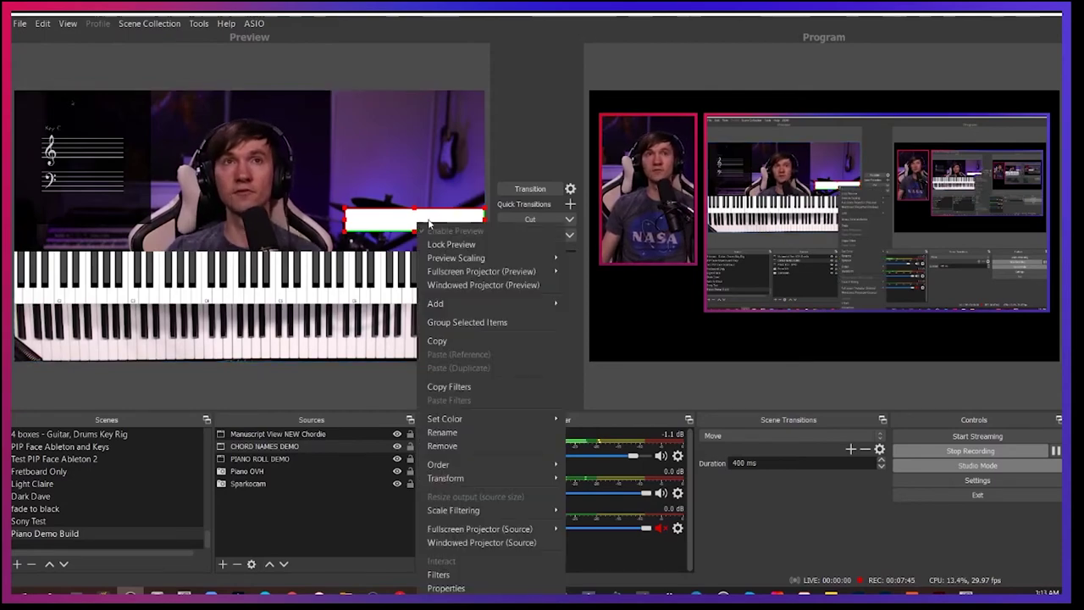
{"action": "mouse_move", "coordinate": [470, 512]}
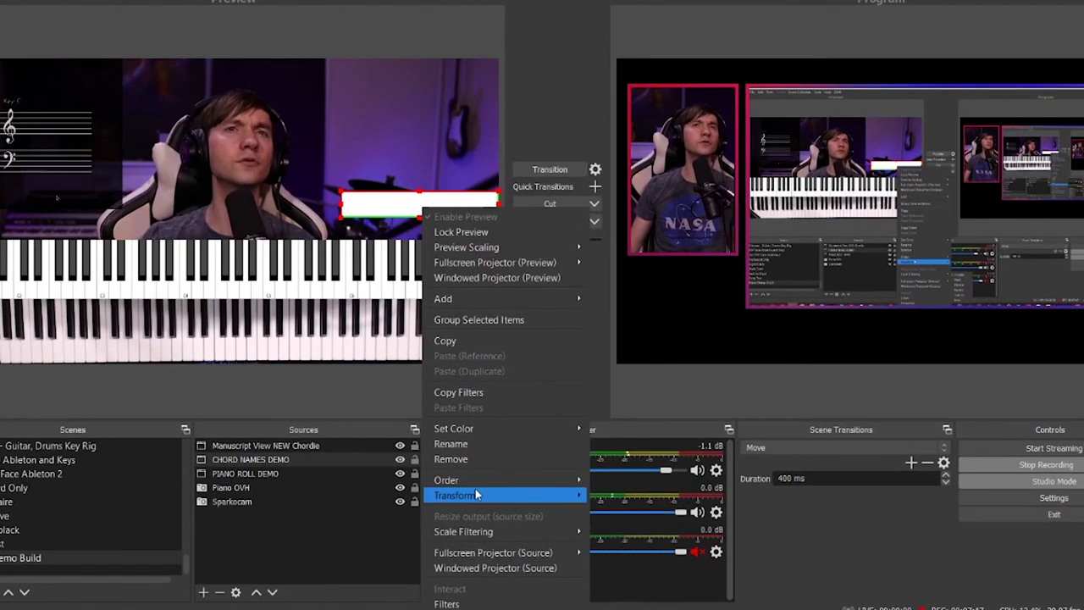
{"action": "left_click", "coordinate": [447, 603]}
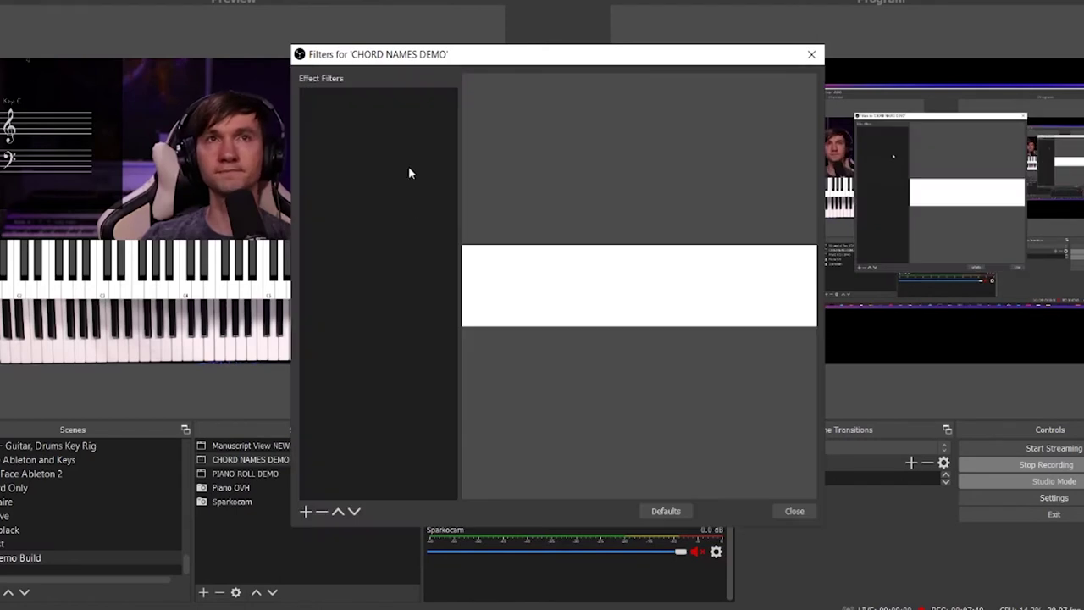
{"action": "left_click", "coordinate": [305, 512]}
{"action": "left_click", "coordinate": [375, 332]}
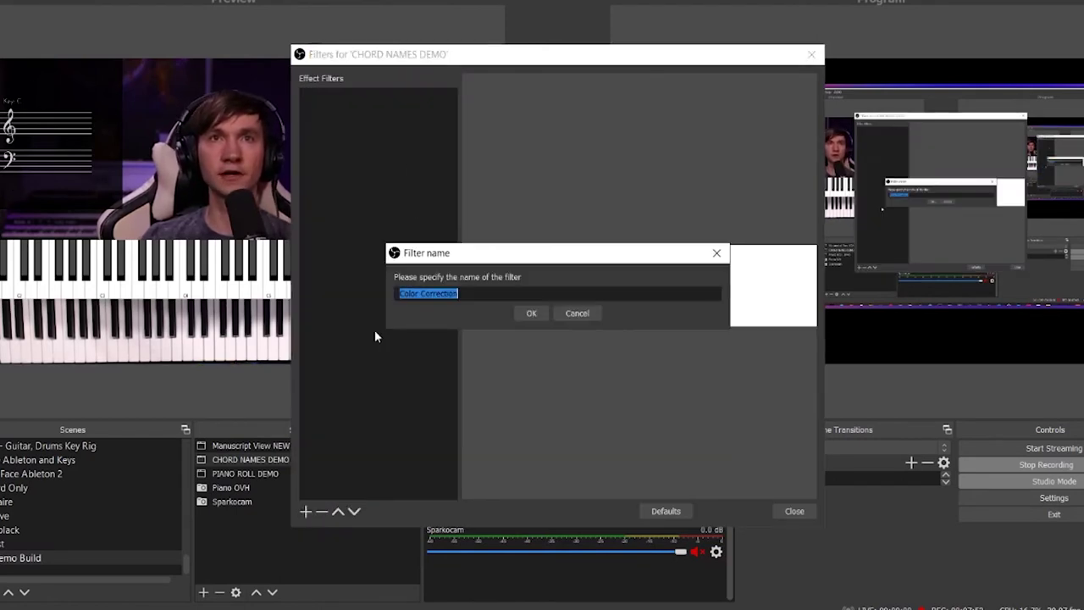
{"action": "left_click", "coordinate": [531, 312]}
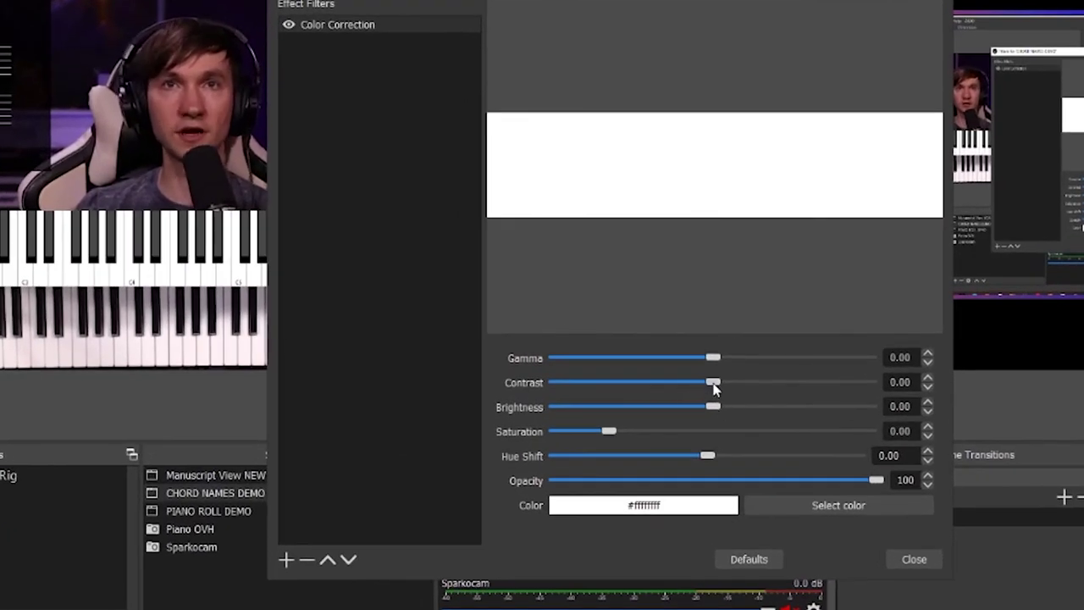
{"action": "left_click_drag", "start_coordinate": [713, 386], "coordinate": [551, 405]}
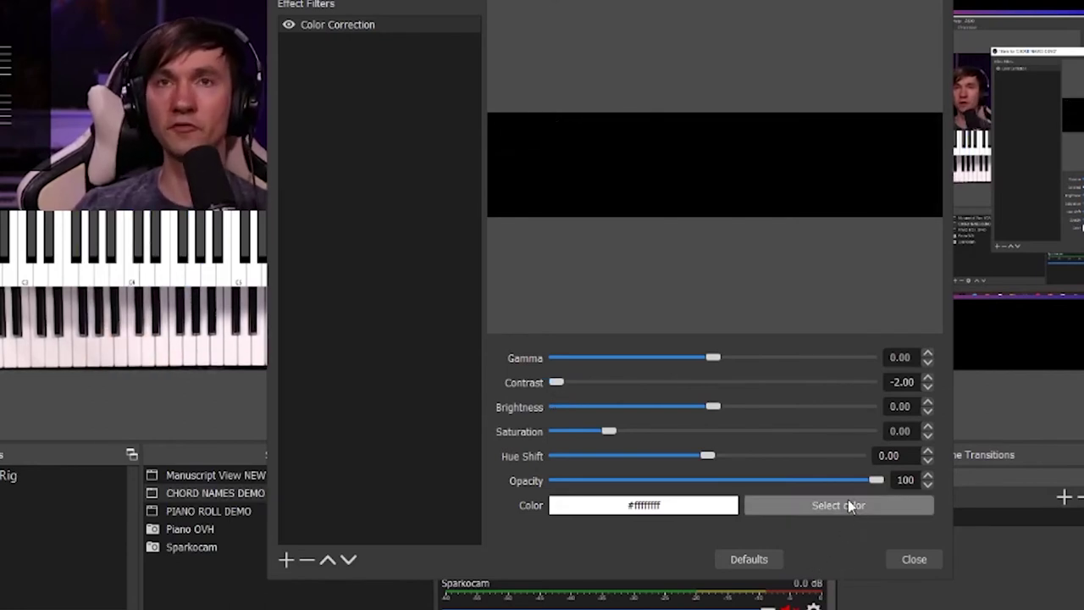
{"action": "left_click", "coordinate": [914, 559]}
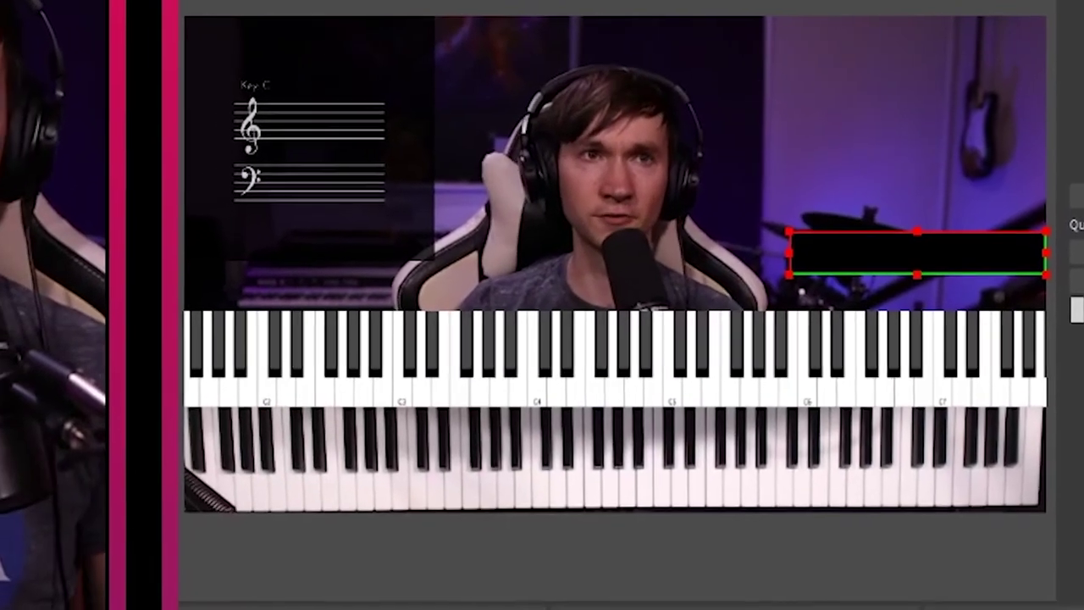
- Create a visible window capture source named fretboard demo that captures the window [ChordieApp.exe]: Fretboard View
{"action": "left_click", "coordinate": [564, 608]}
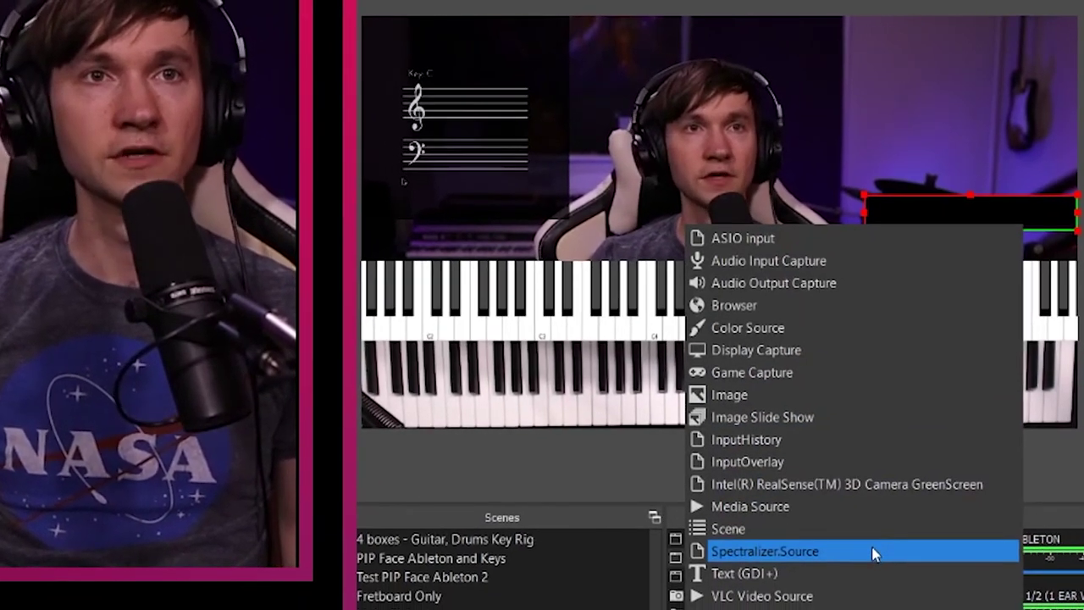
{"action": "left_click", "coordinate": [876, 609]}
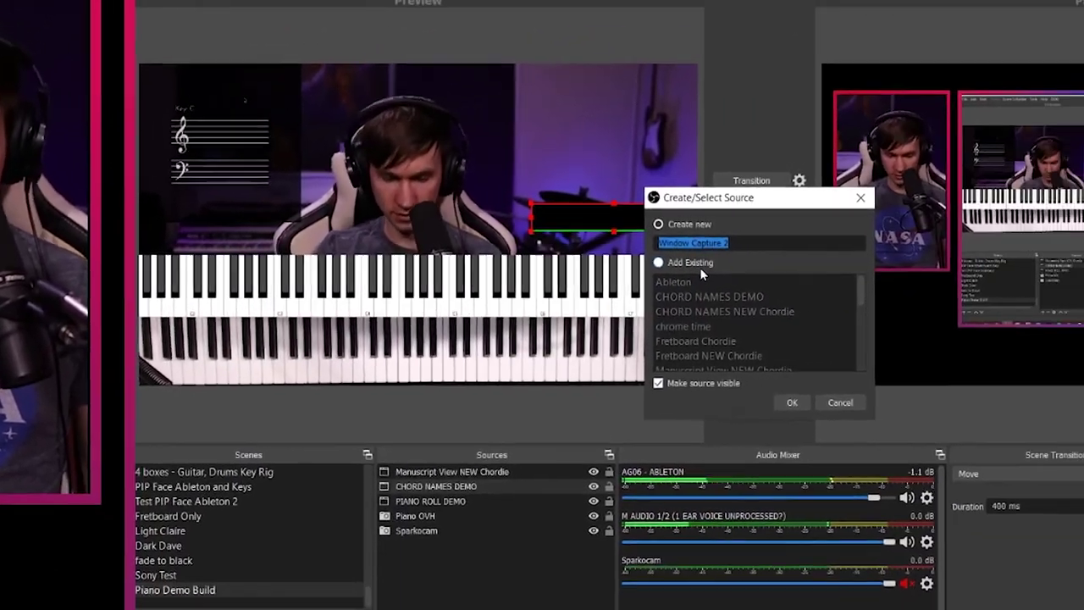
{"action": "type", "text": "fretboard demo"}
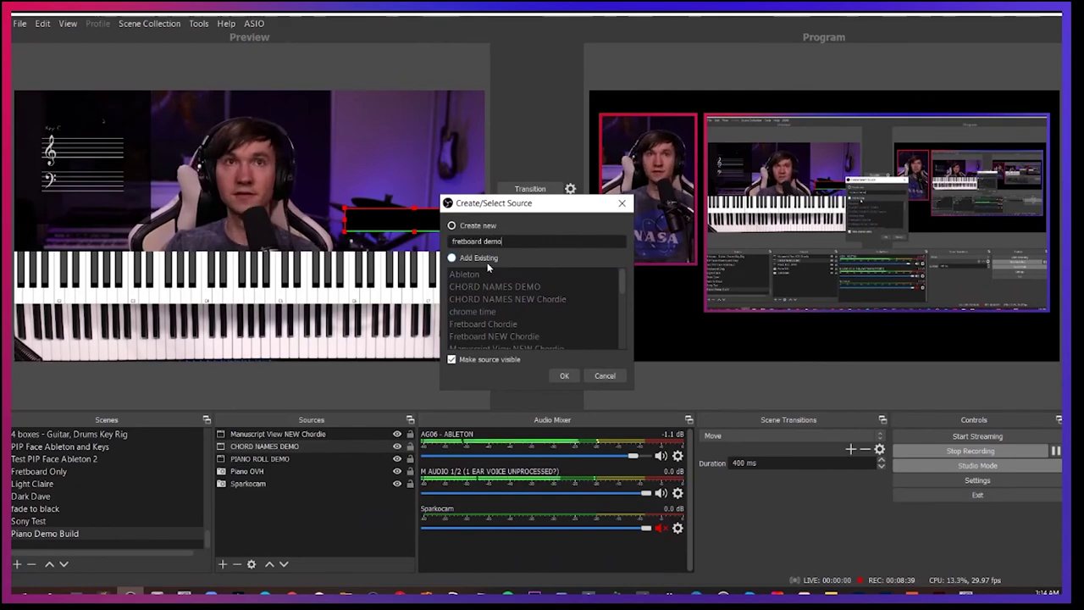
{"action": "left_click", "coordinate": [576, 379]}
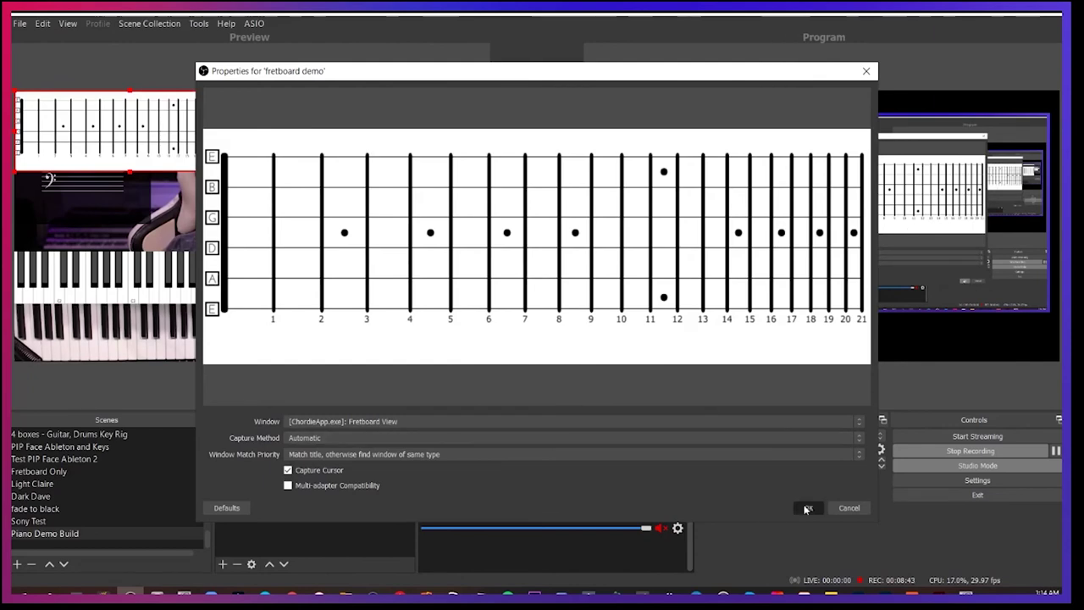
{"action": "left_click", "coordinate": [807, 509]}
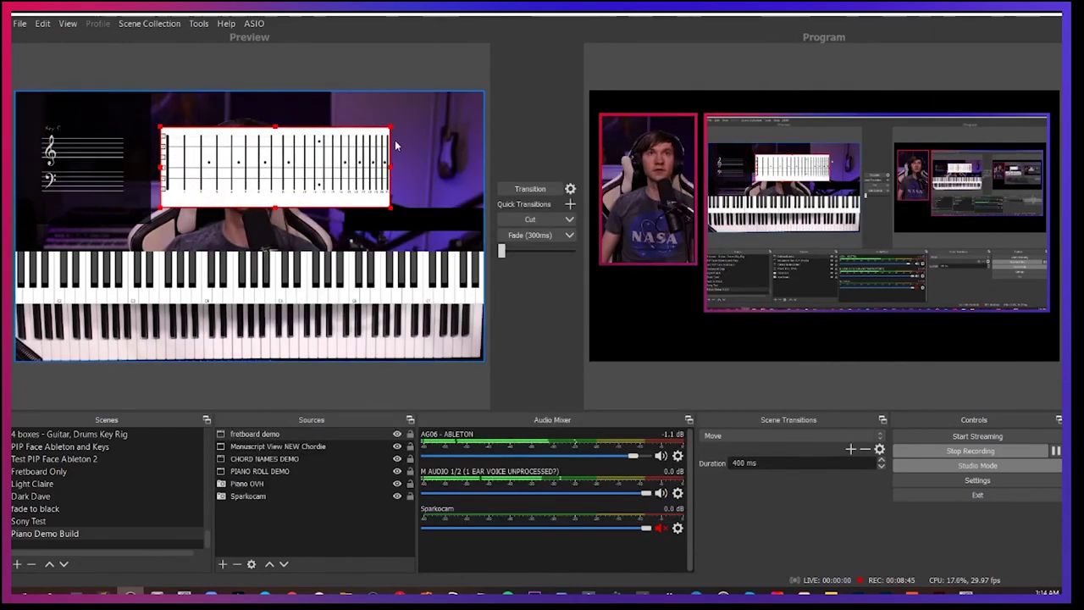
- Shrink the fretboard overlay to about a third of the frame's width and place it beside the face, above the chord name
{"action": "left_click_drag", "start_coordinate": [390, 127], "coordinate": [366, 135]}
{"action": "left_click_drag", "start_coordinate": [307, 153], "coordinate": [408, 131]}
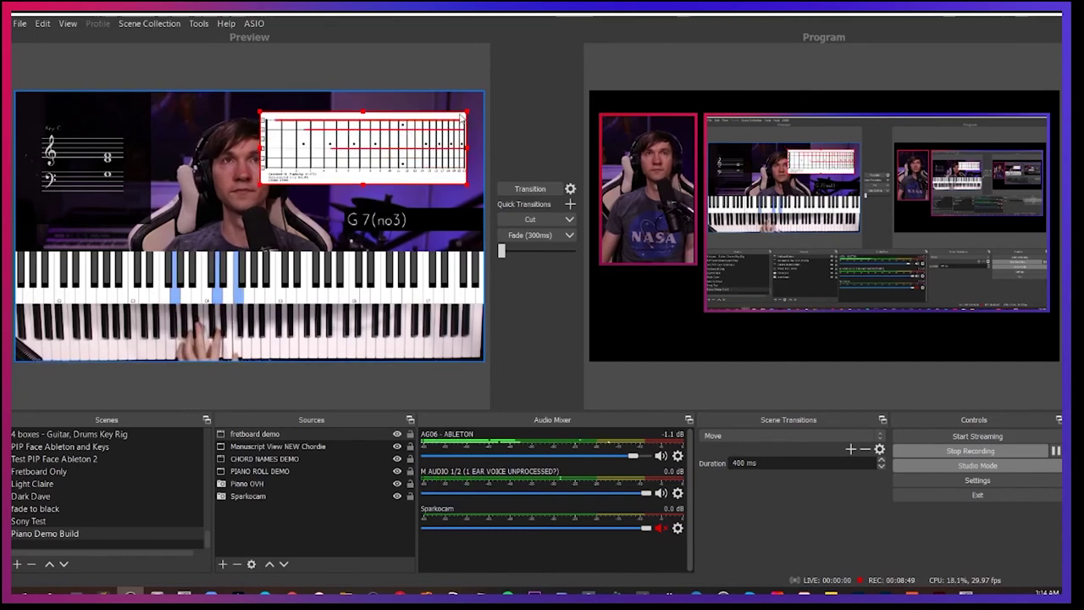
{"action": "left_click_drag", "start_coordinate": [467, 115], "coordinate": [435, 126]}
{"action": "left_click_drag", "start_coordinate": [373, 144], "coordinate": [407, 134]}
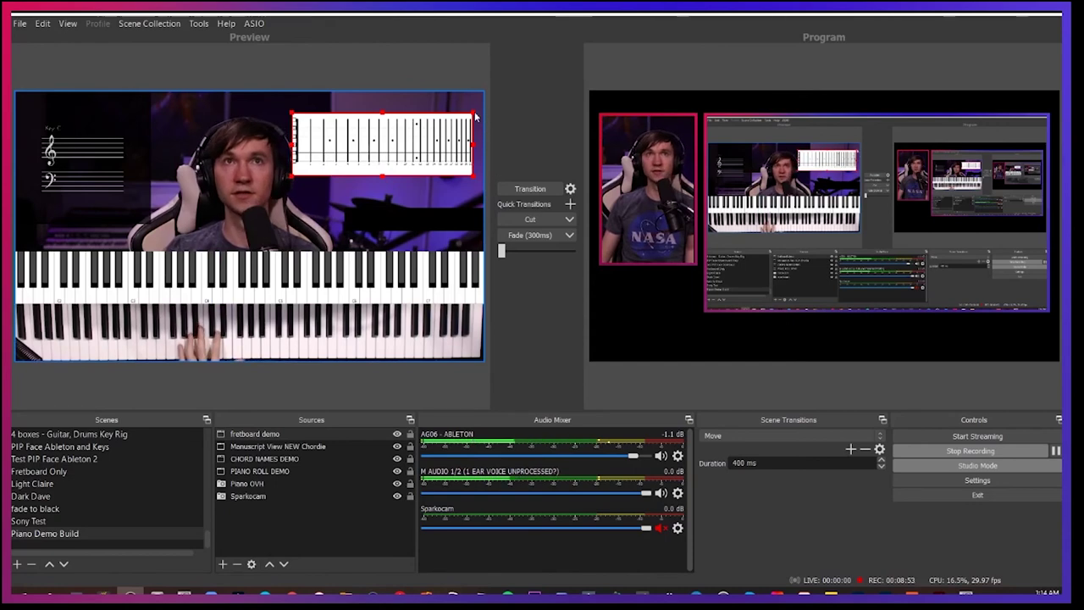
{"action": "left_click_drag", "start_coordinate": [472, 116], "coordinate": [451, 123]}
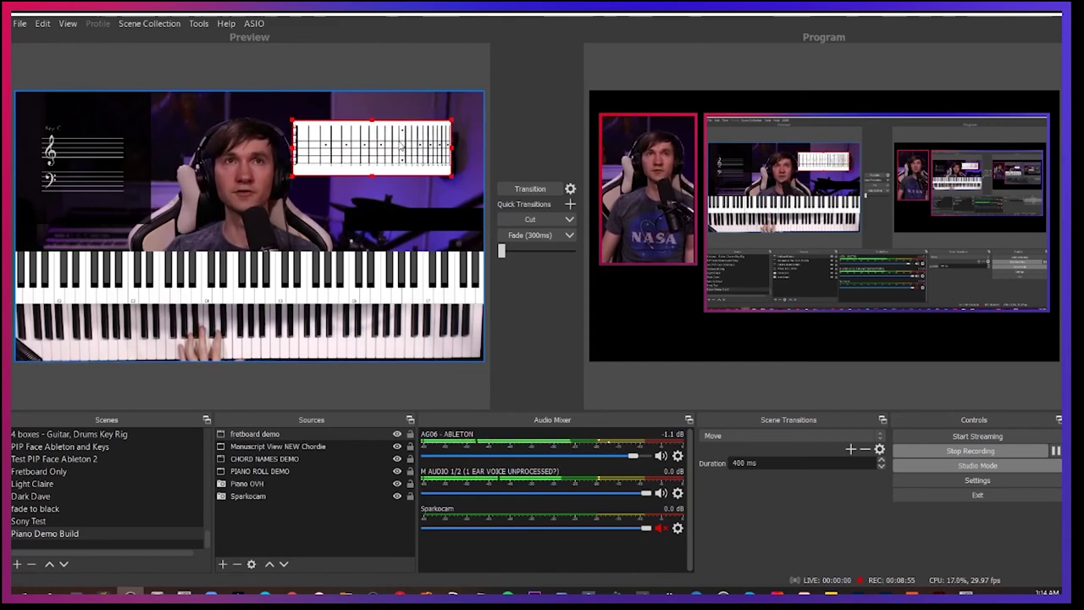
{"action": "left_click_drag", "start_coordinate": [397, 147], "coordinate": [424, 157]}
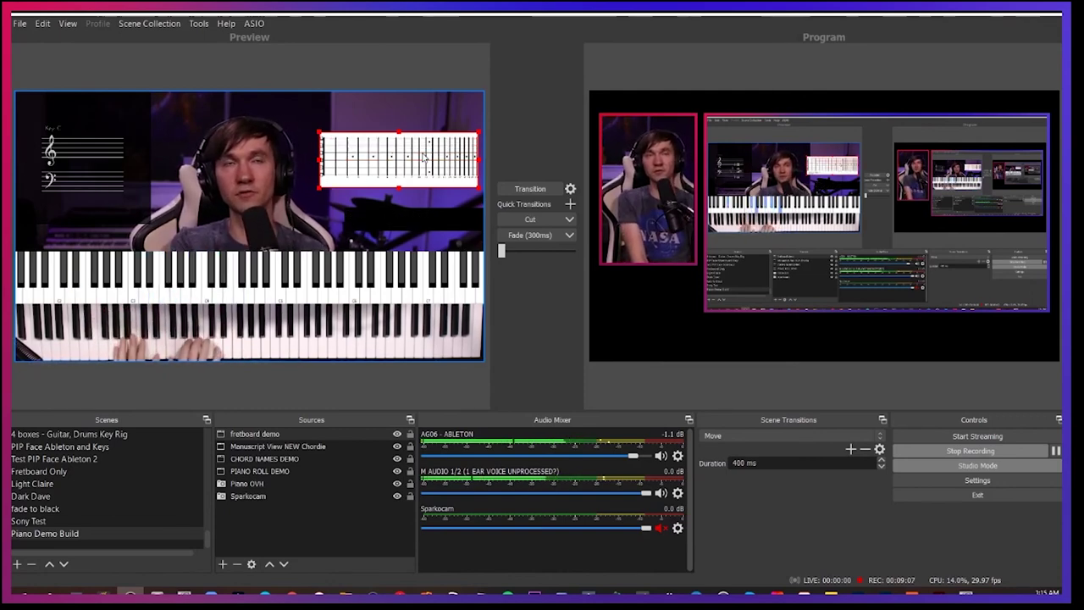
- Hide the fretboard demo source in the scene and clear the source selection
{"action": "left_click", "coordinate": [397, 434]}
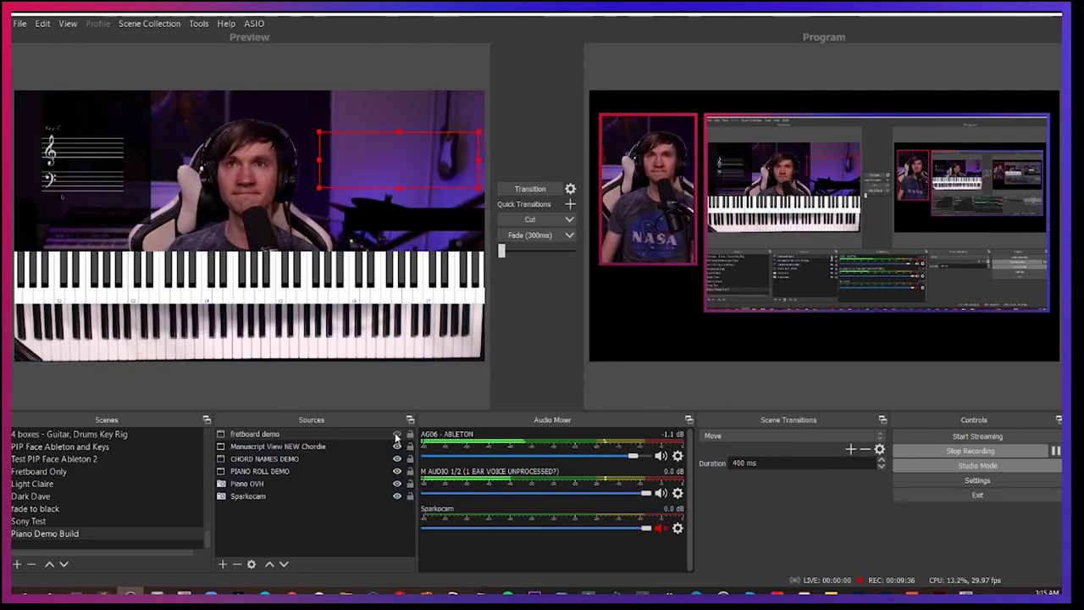
{"action": "left_click", "coordinate": [355, 519]}
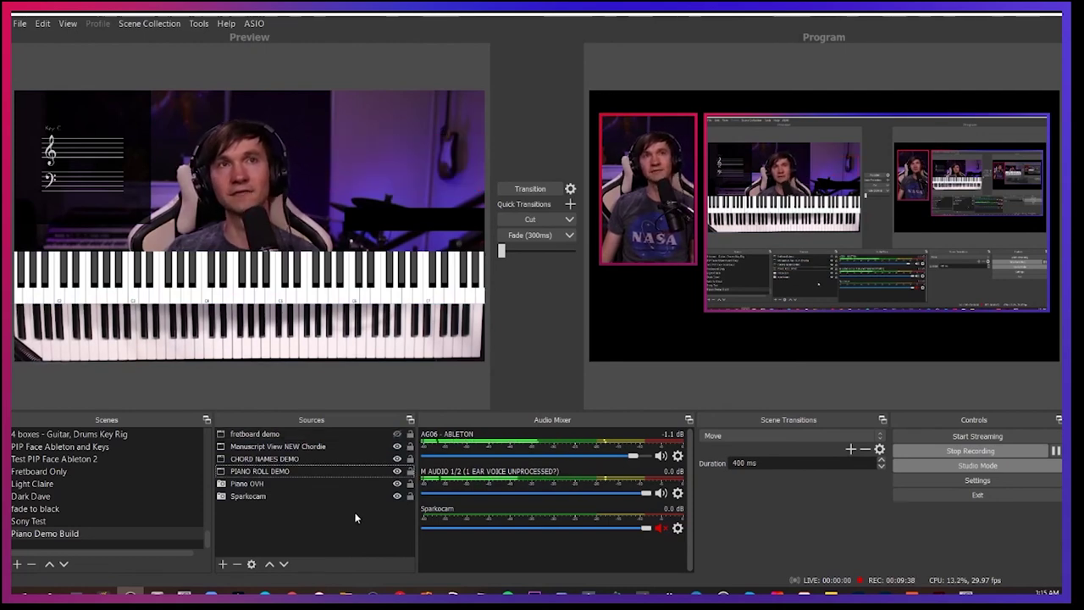